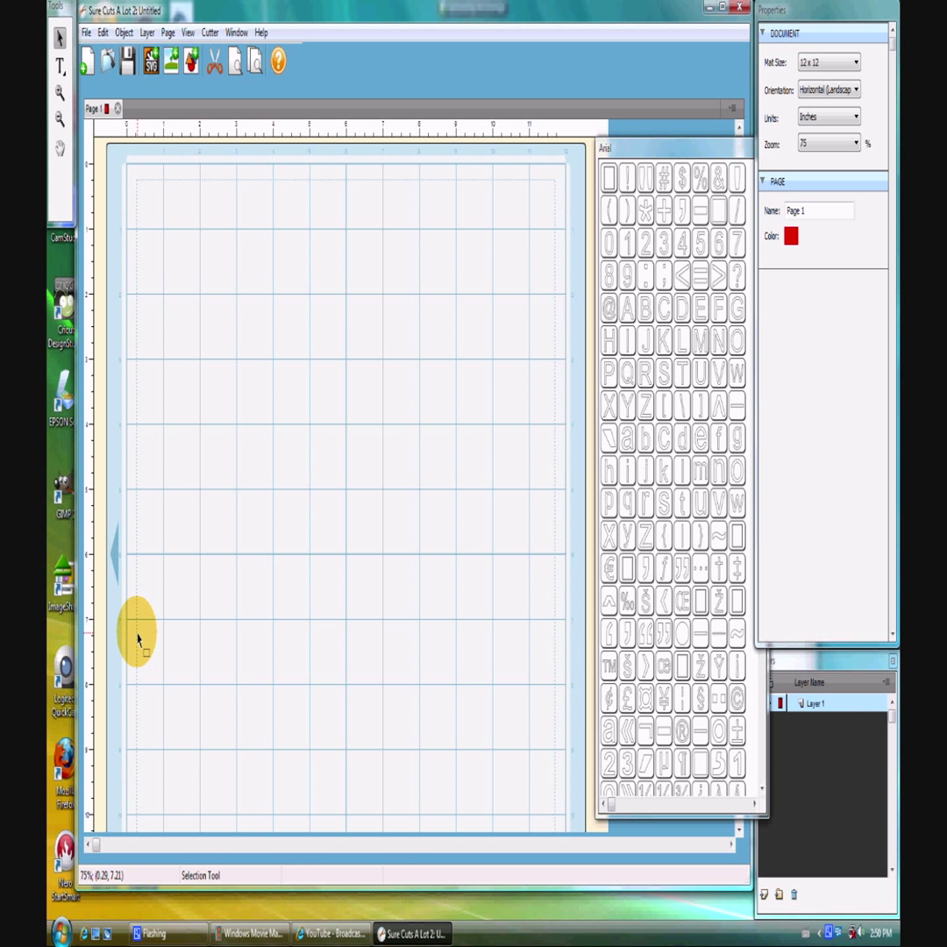
- Move the Arial character palette up so every glyph is visible beside the mat
left_click_drag(633, 149, 633, 48)
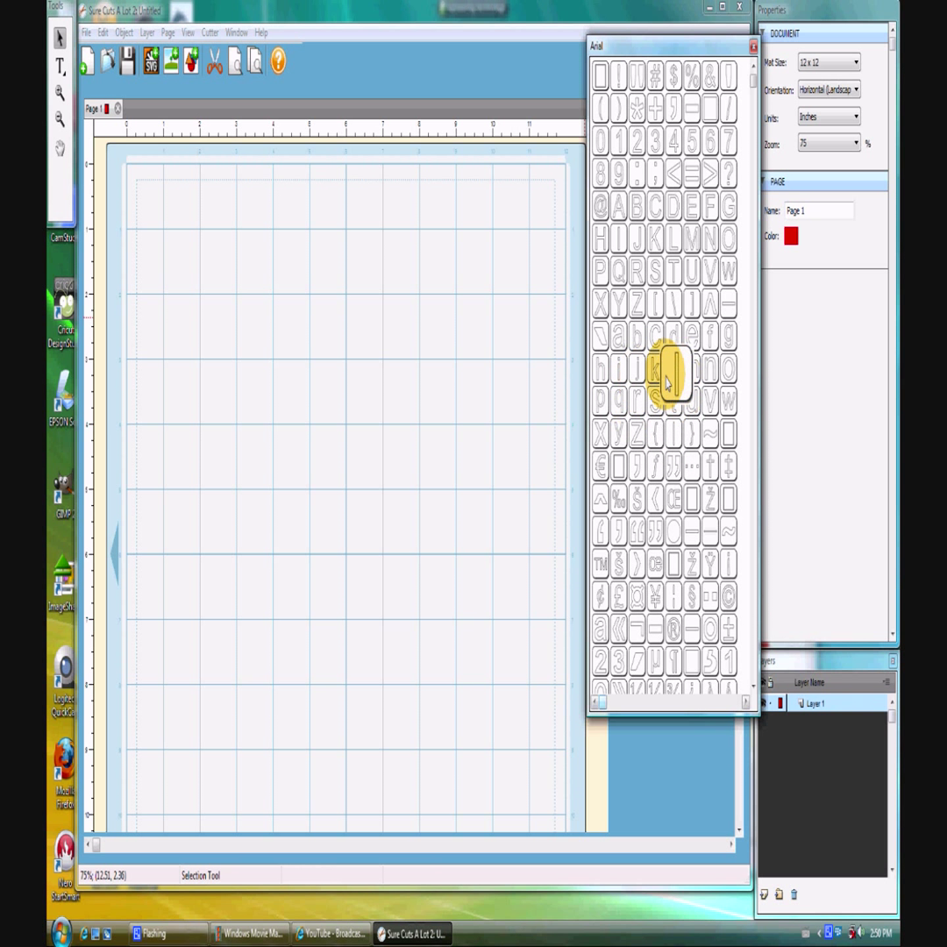
- Spell 'lesley' on the mat from the Arial glyph panel
left_click(668, 379)
left_click(691, 335)
left_click(656, 400)
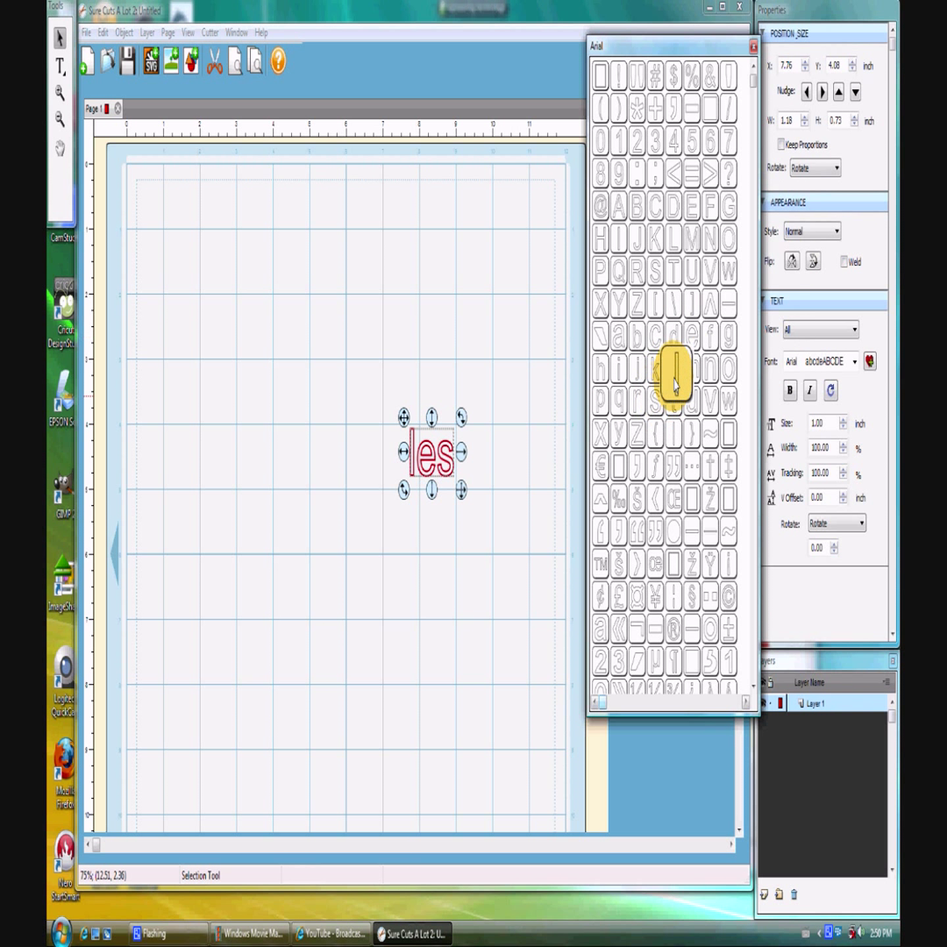
left_click(674, 379)
left_click(692, 335)
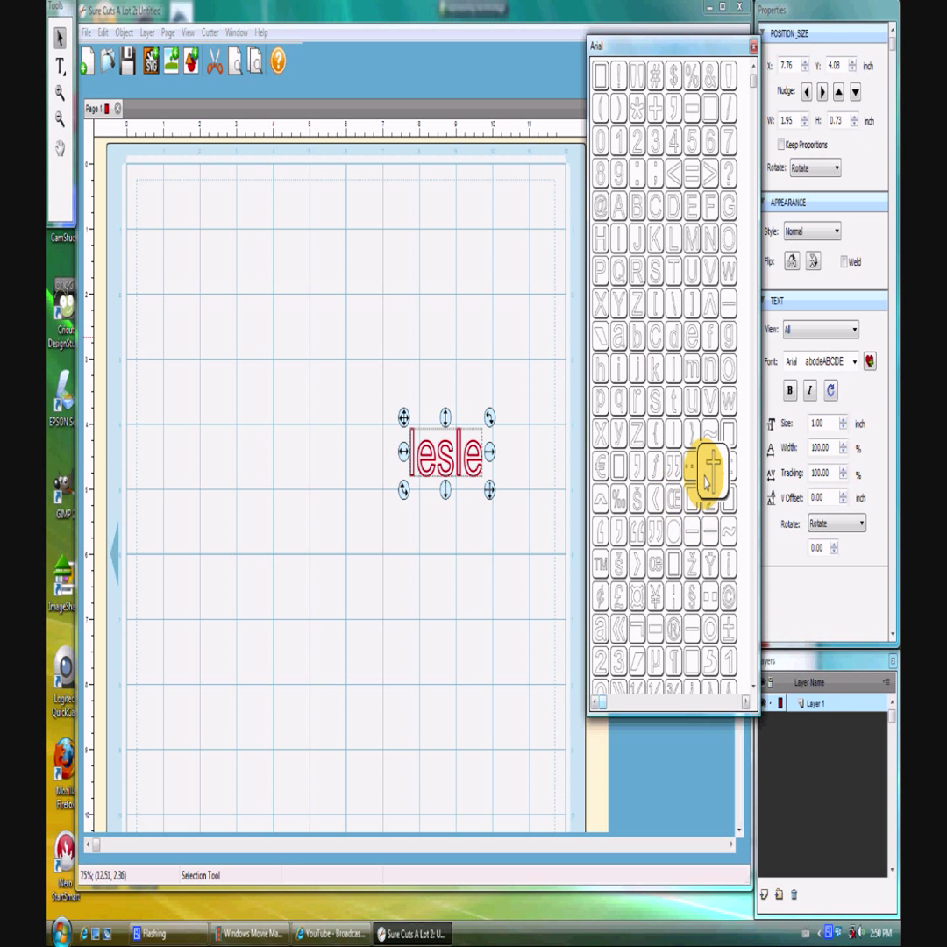
left_click(619, 432)
- Move lesley to the mat's top-left, enlarge it to 6.50 by 3.57 inches, and weld it
left_click_drag(399, 399, 149, 163)
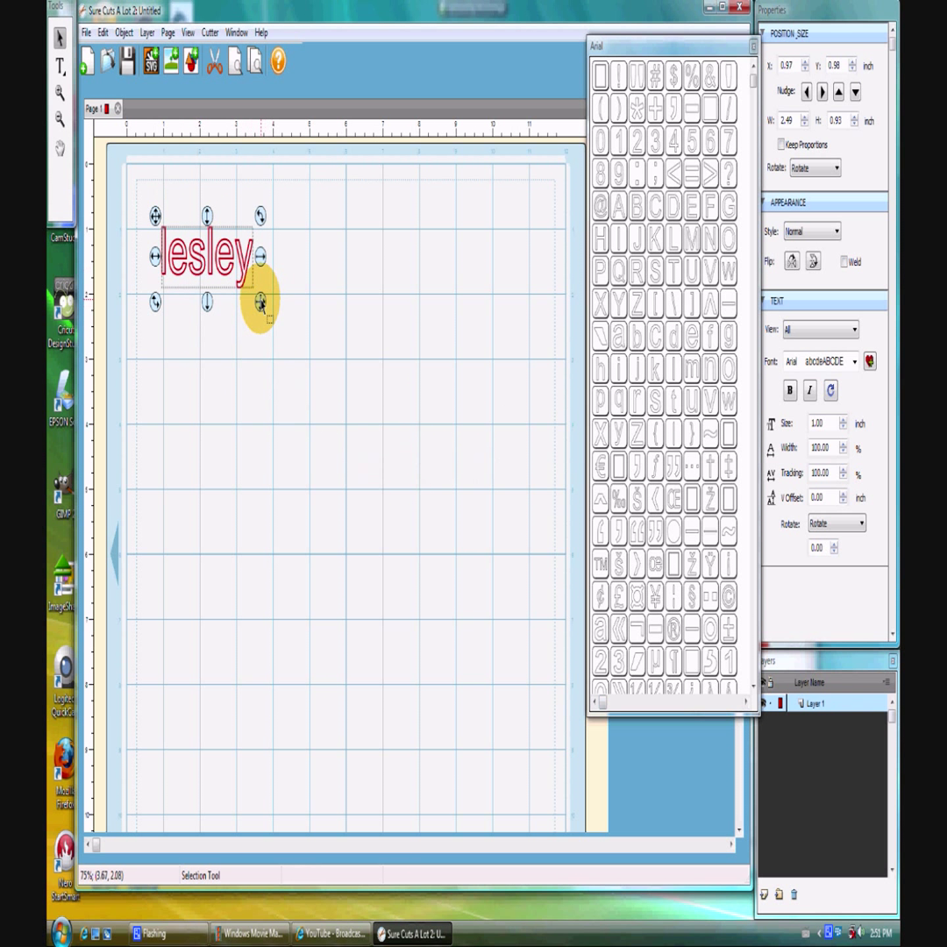
left_click_drag(261, 302, 407, 475)
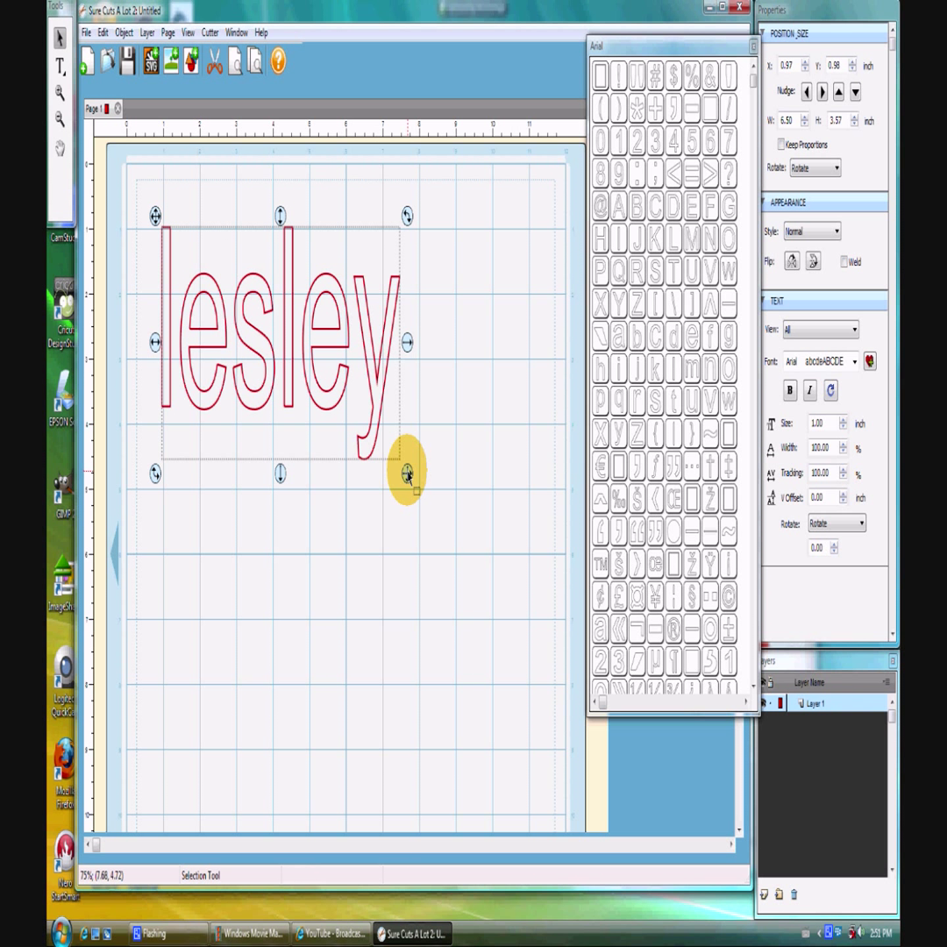
left_click(844, 262)
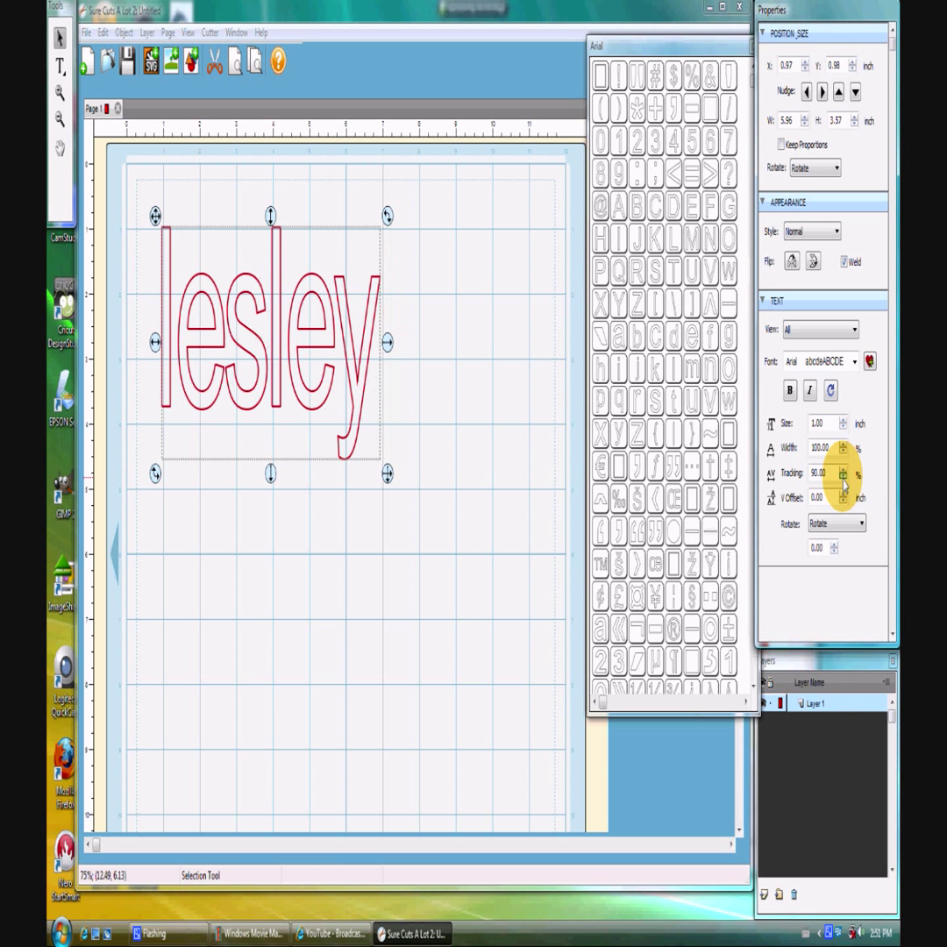
- Try 75% tracking on lesley, restore it to 100%, and nudge it to X 0.88, Y 0.76
left_click(843, 477)
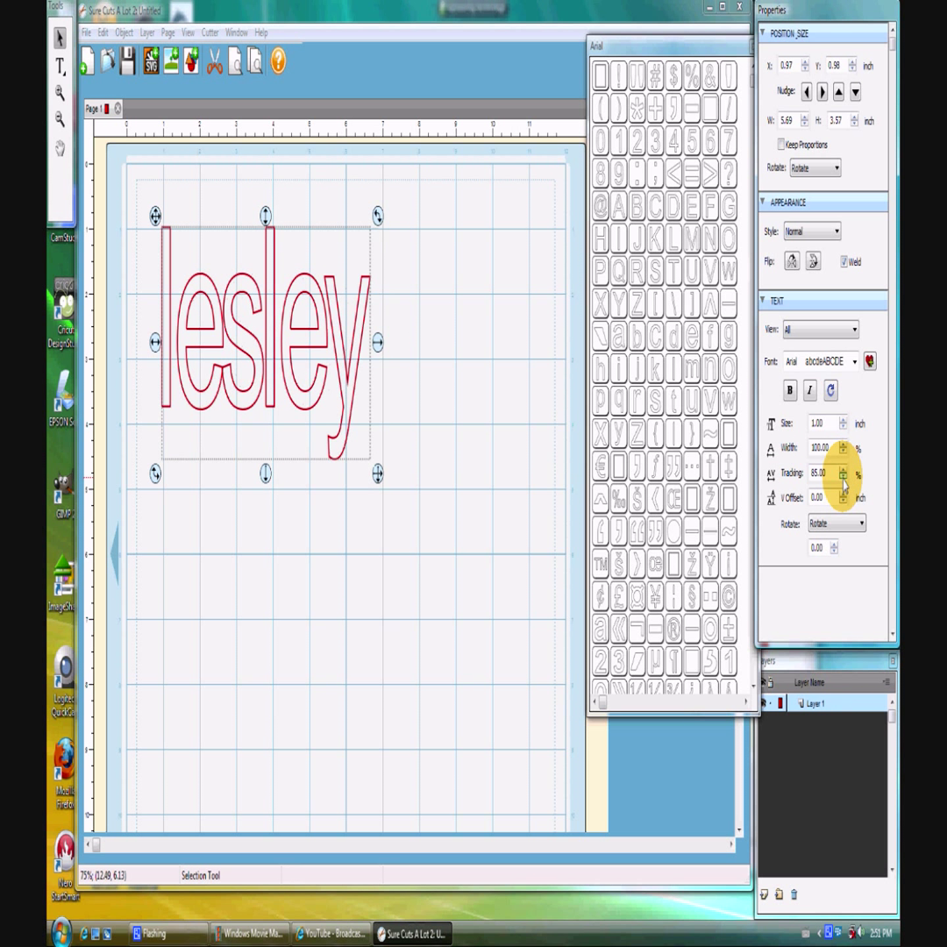
left_click(843, 478)
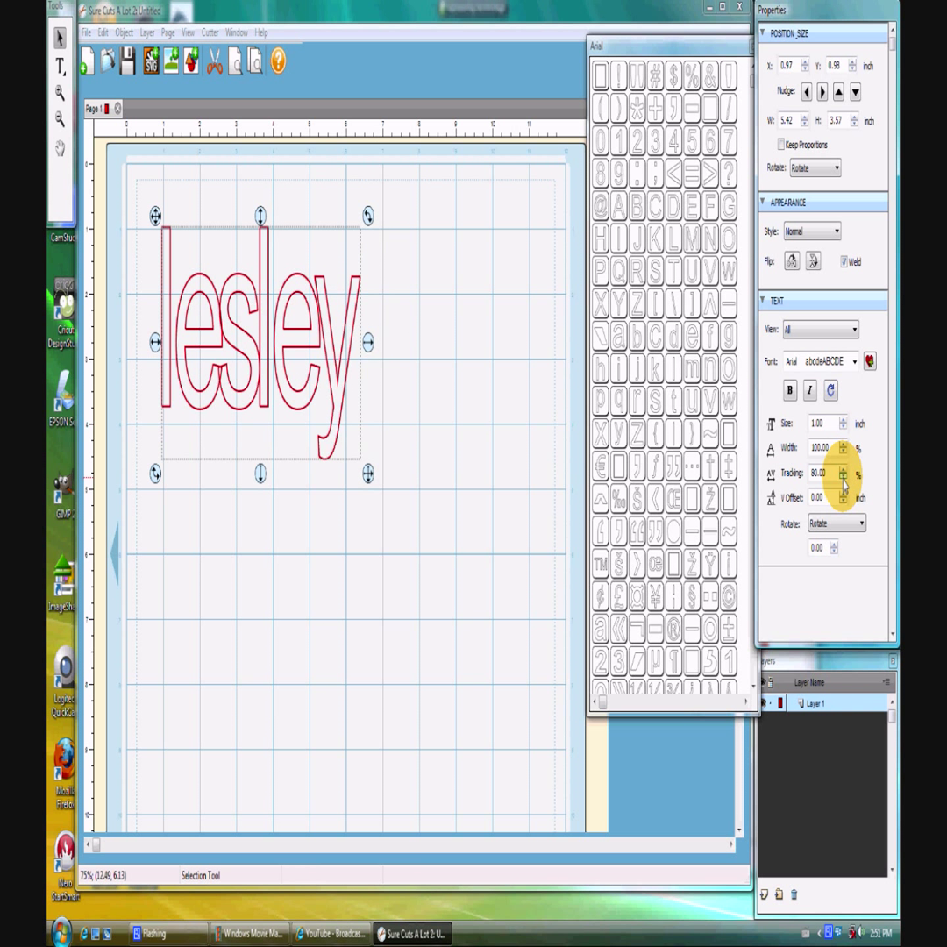
left_click(842, 478)
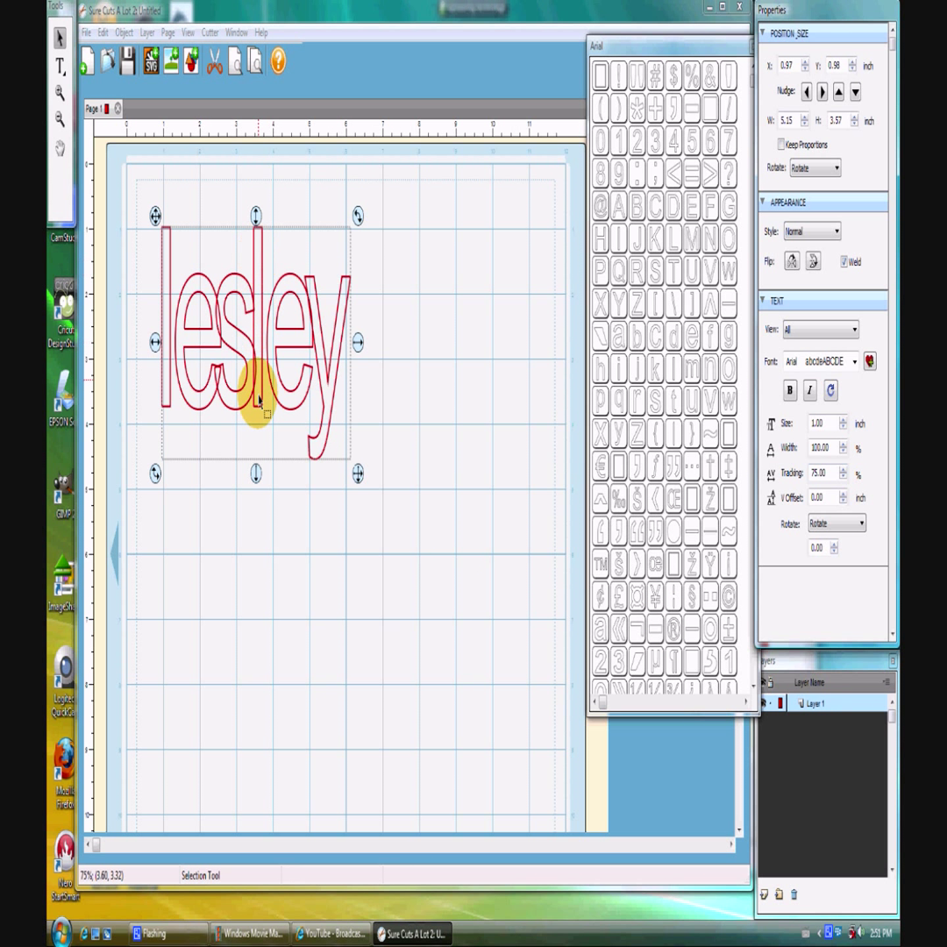
left_click(843, 472)
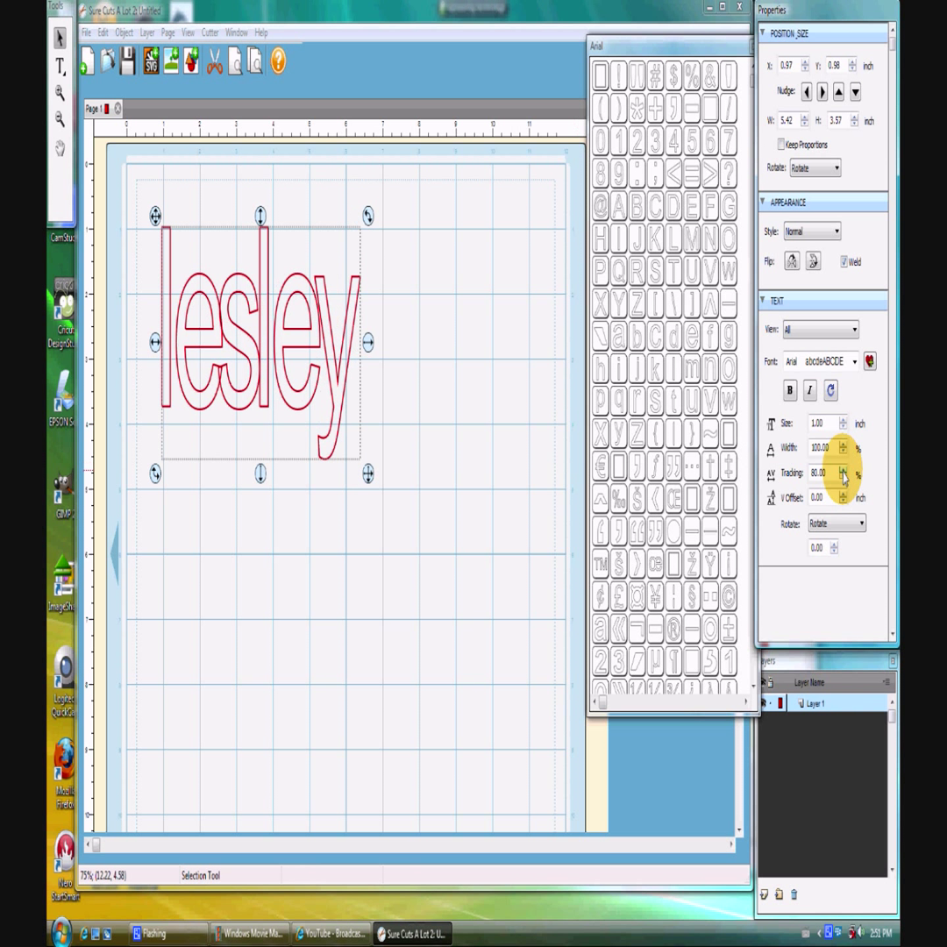
left_click(843, 471)
left_click(843, 472)
left_click(842, 472)
left_click(843, 471)
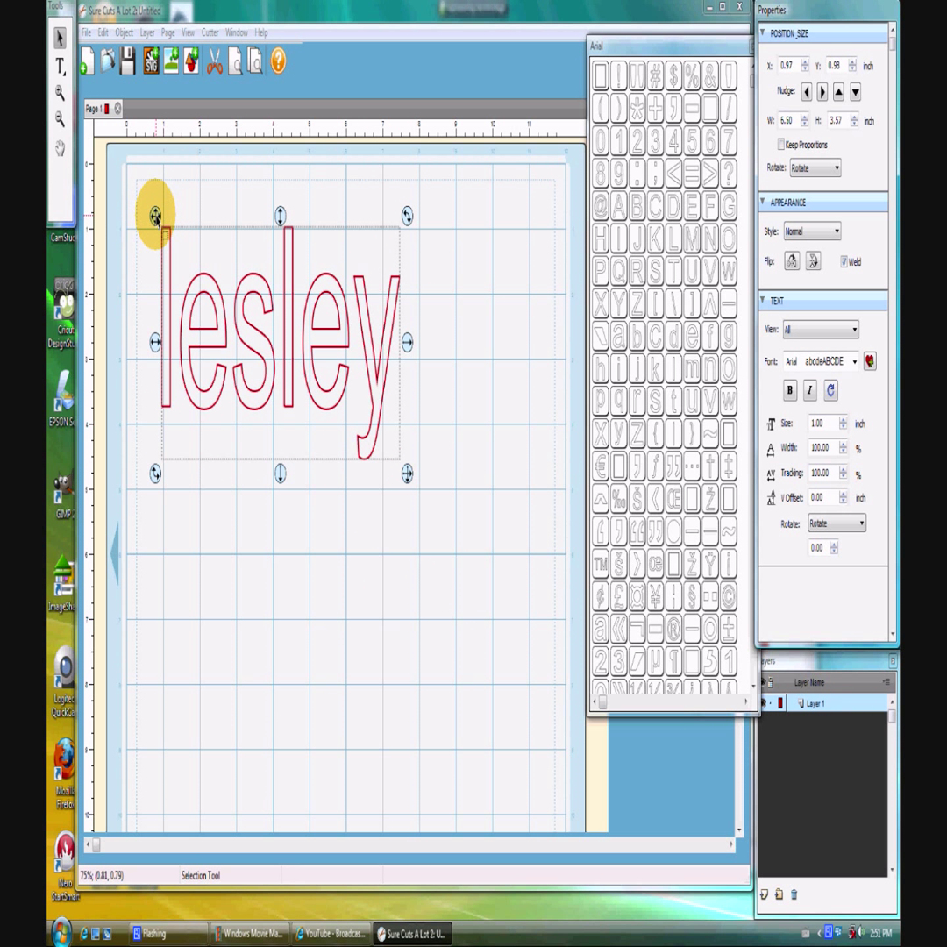
mouse_move(157, 214)
left_mouse_down()
mouse_move(161, 226)
mouse_move(148, 212)
mouse_move(189, 236)
mouse_move(194, 228)
mouse_move(153, 204)
left_mouse_up()
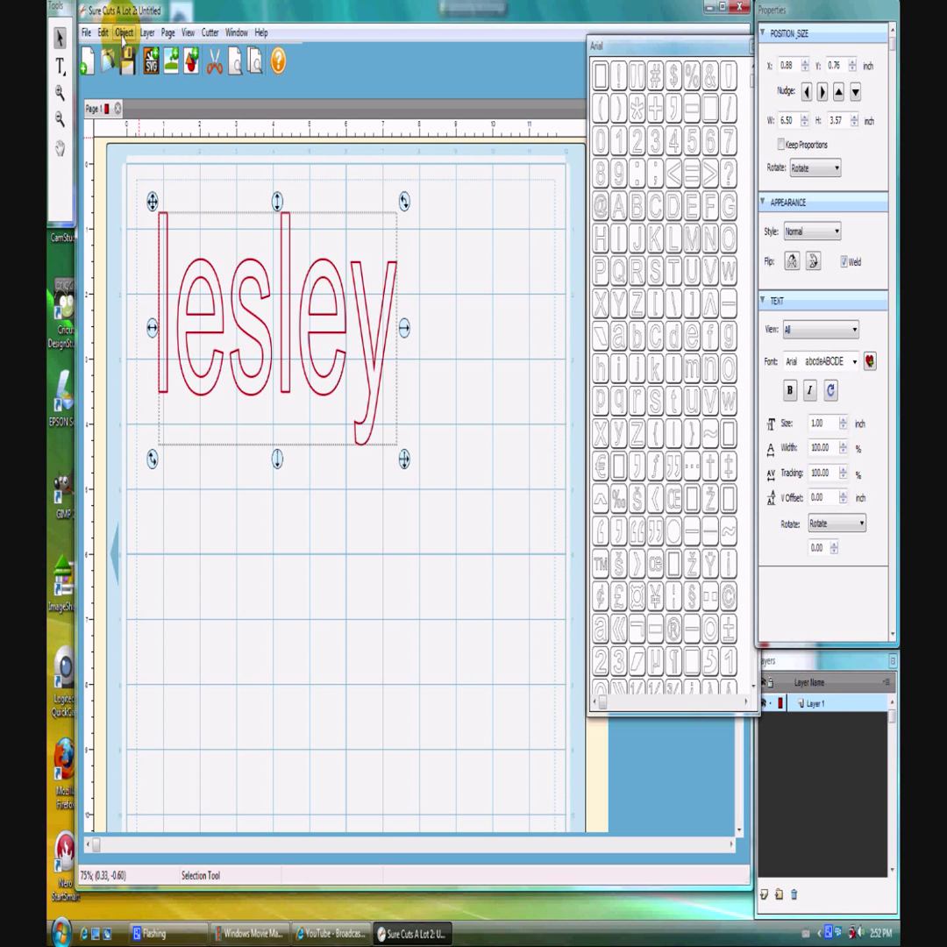
- Ungroup lesley into letters, nudge the first l right, and slide the s against it
left_click(122, 35)
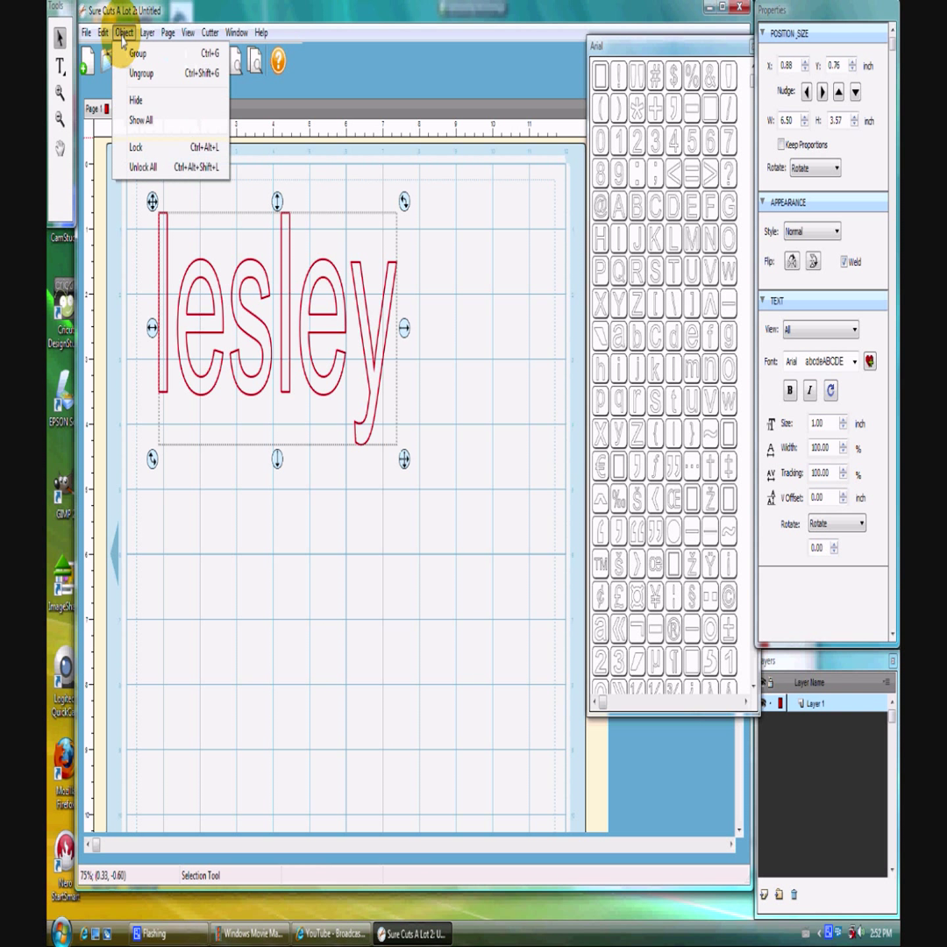
left_click(136, 74)
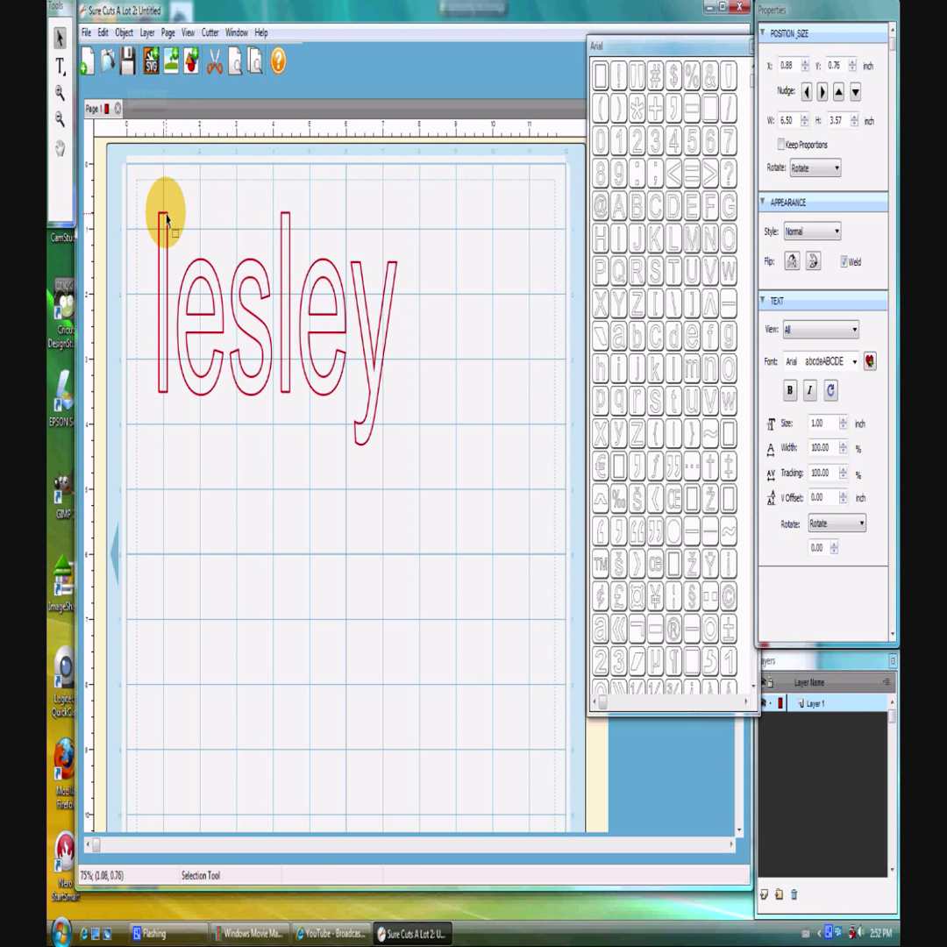
left_click(159, 206)
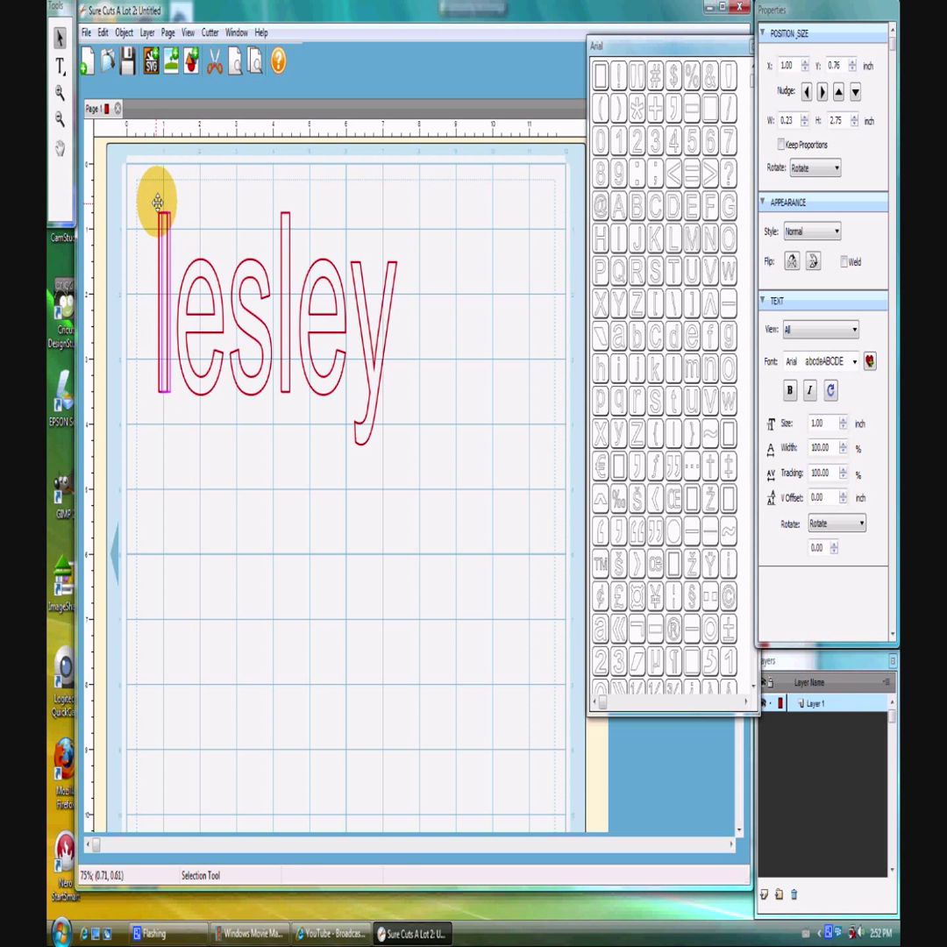
left_click_drag(158, 203, 165, 204)
left_click(260, 269)
left_click_drag(225, 249, 212, 249)
- Slide the second l, the e and the y left so each overlaps the previous letter
left_click(289, 251)
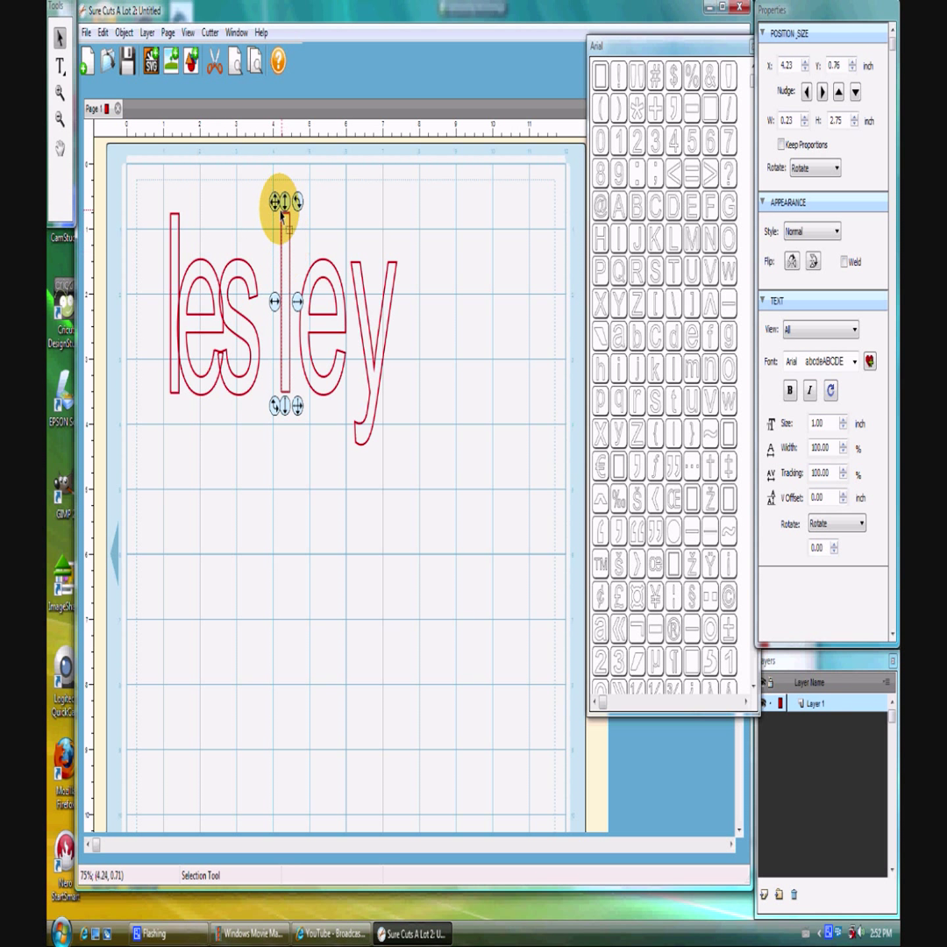
left_click_drag(275, 204, 248, 205)
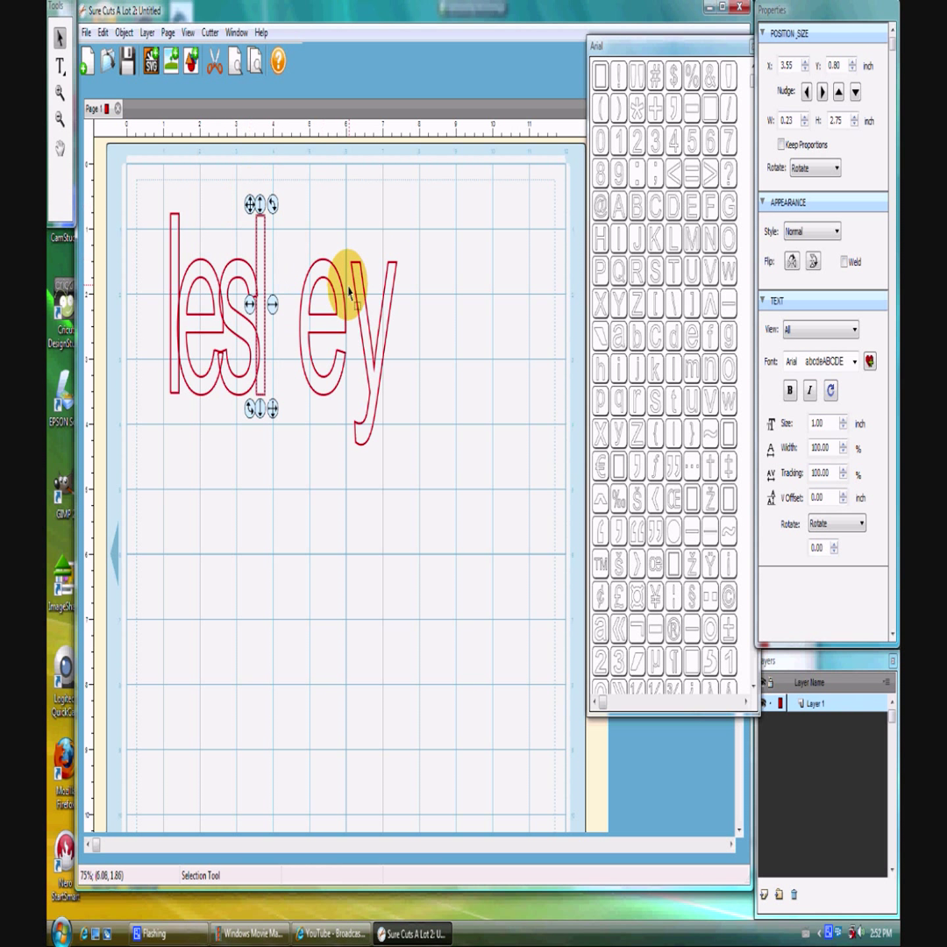
left_click(339, 279)
left_click_drag(340, 282, 256, 255)
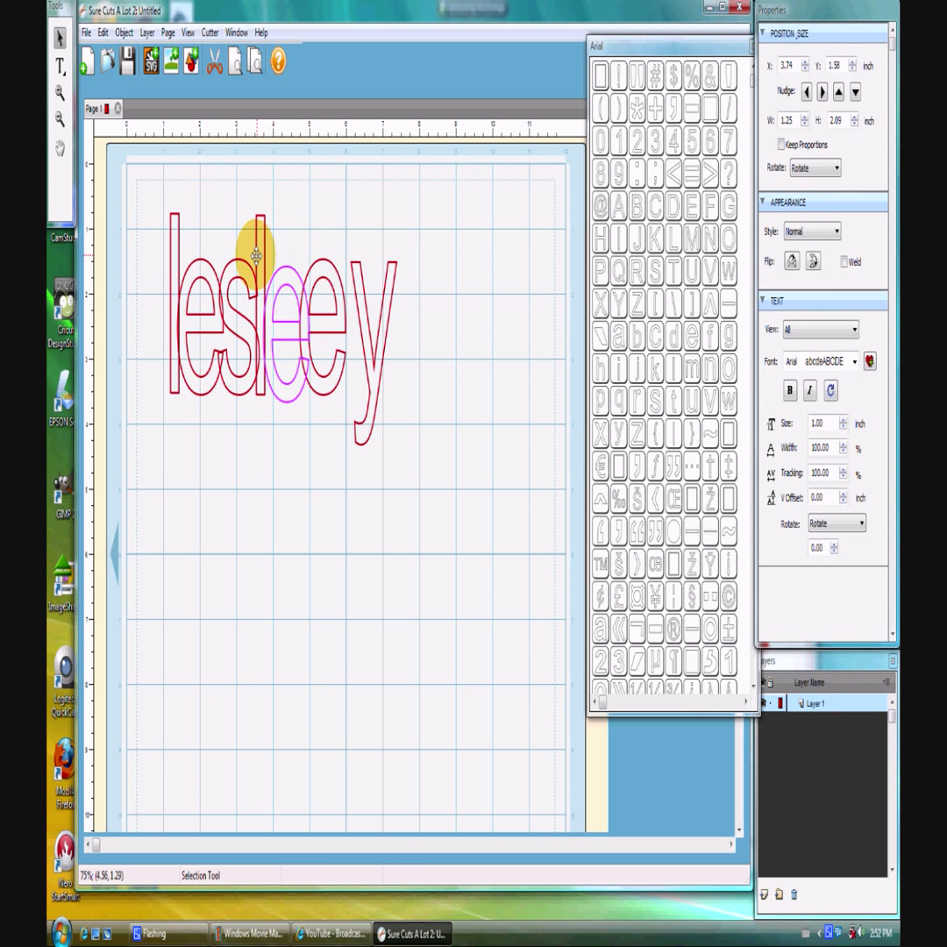
left_click(365, 295)
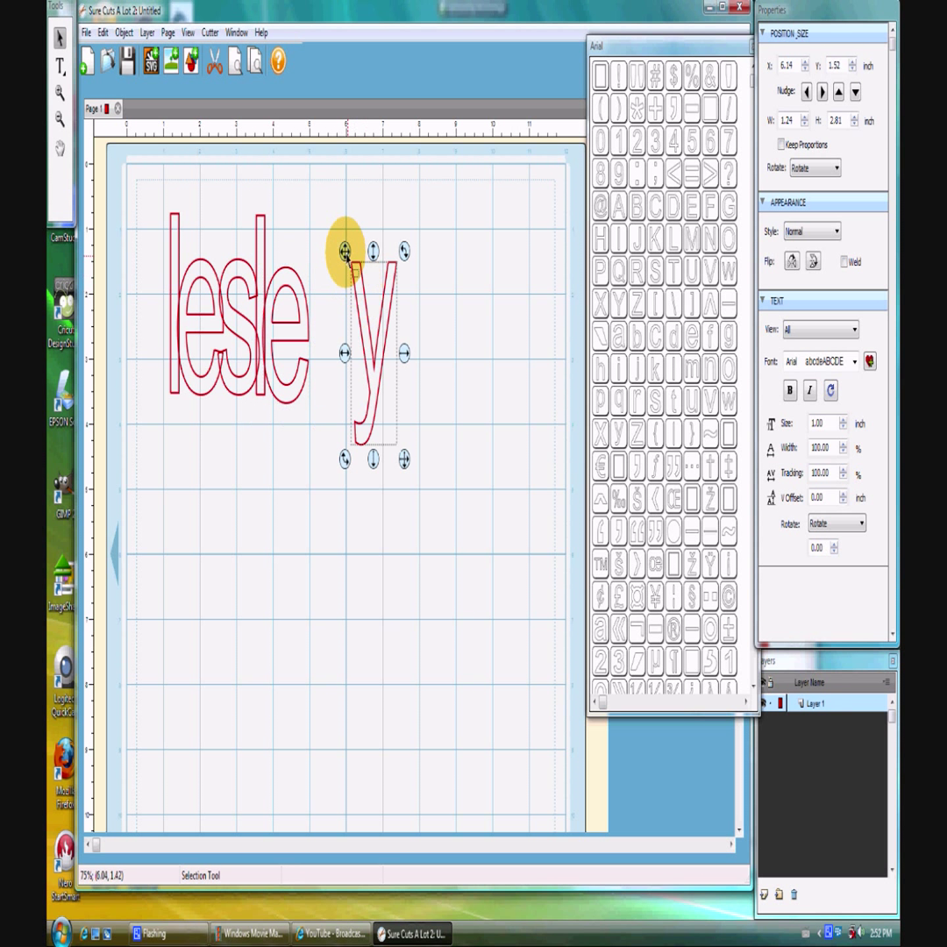
left_click_drag(345, 254, 295, 283)
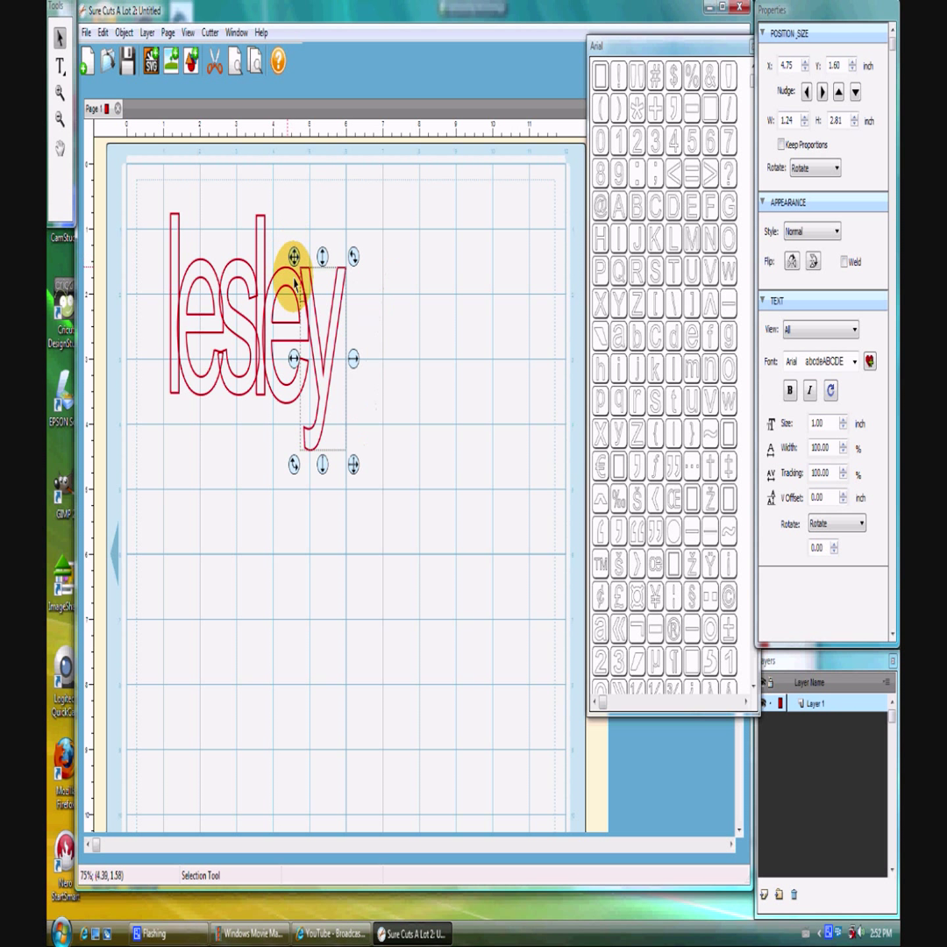
left_click(845, 263)
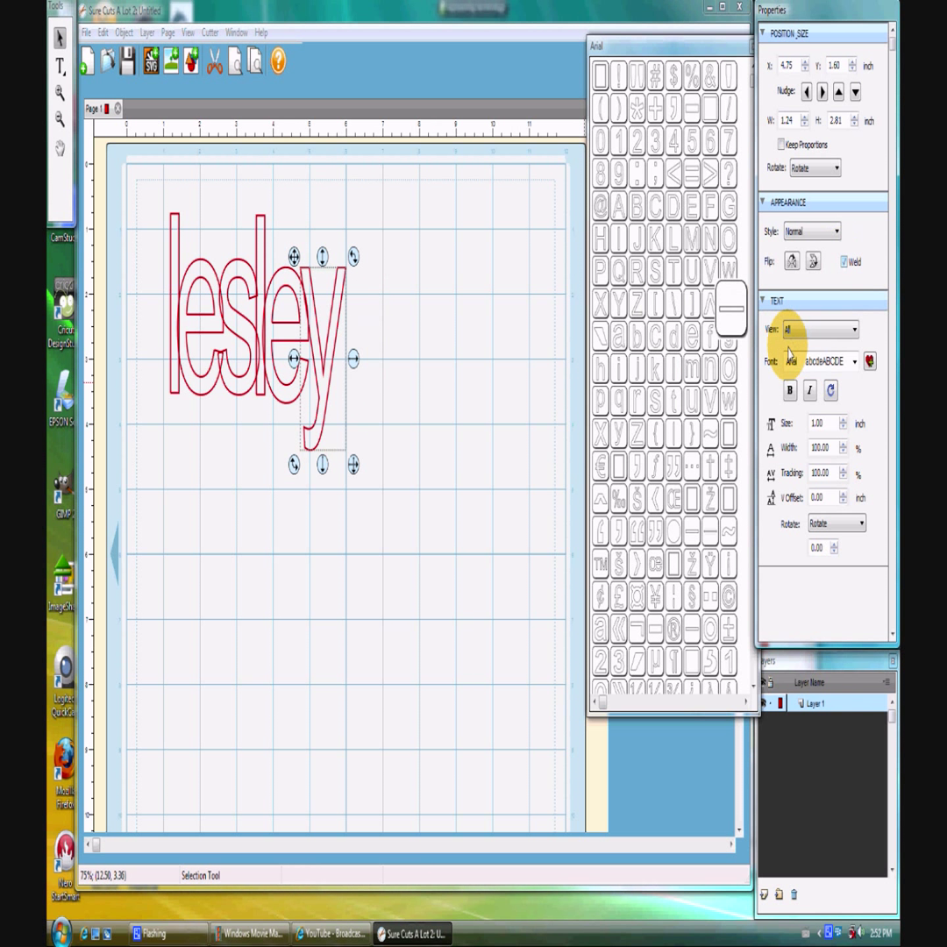
left_click(286, 367)
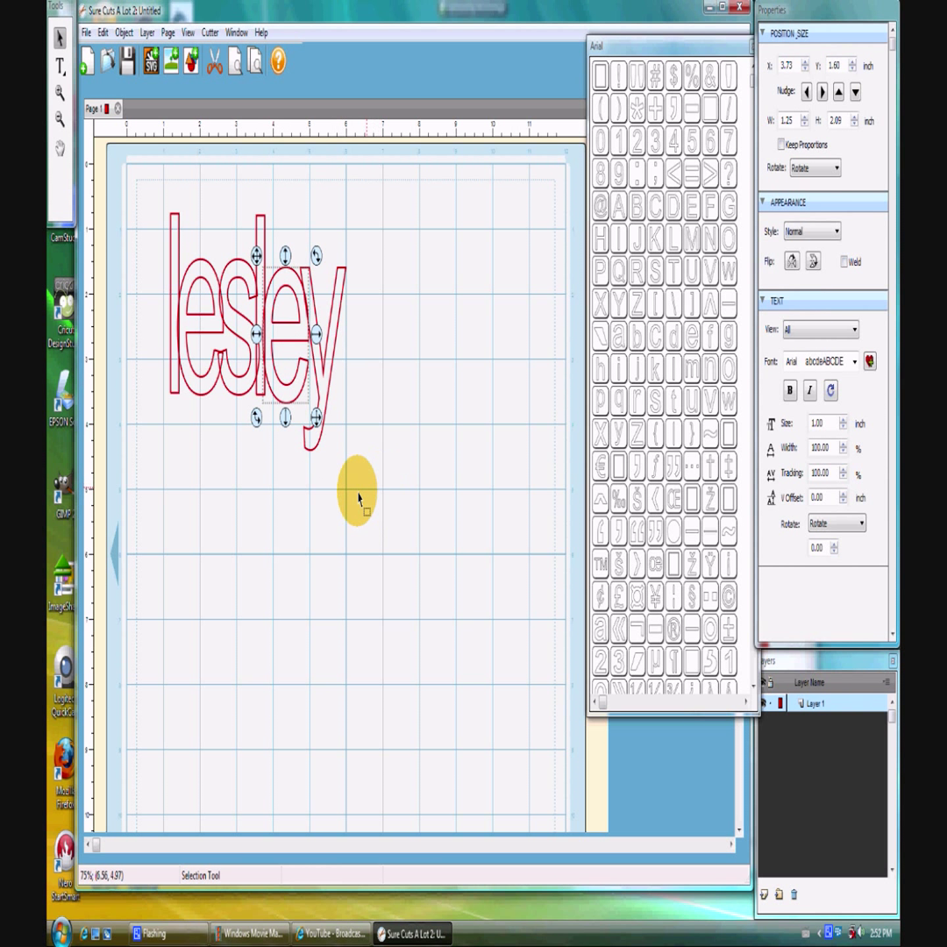
left_click_drag(385, 497, 145, 173)
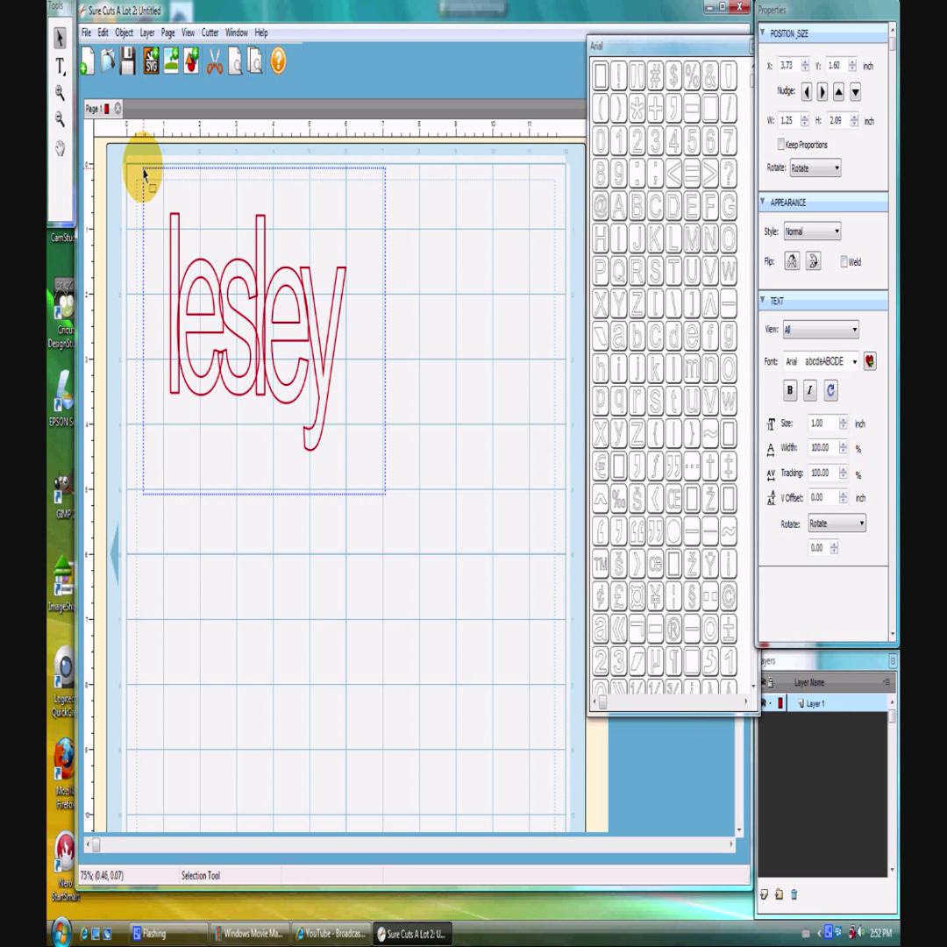
left_click_drag(144, 172, 143, 201)
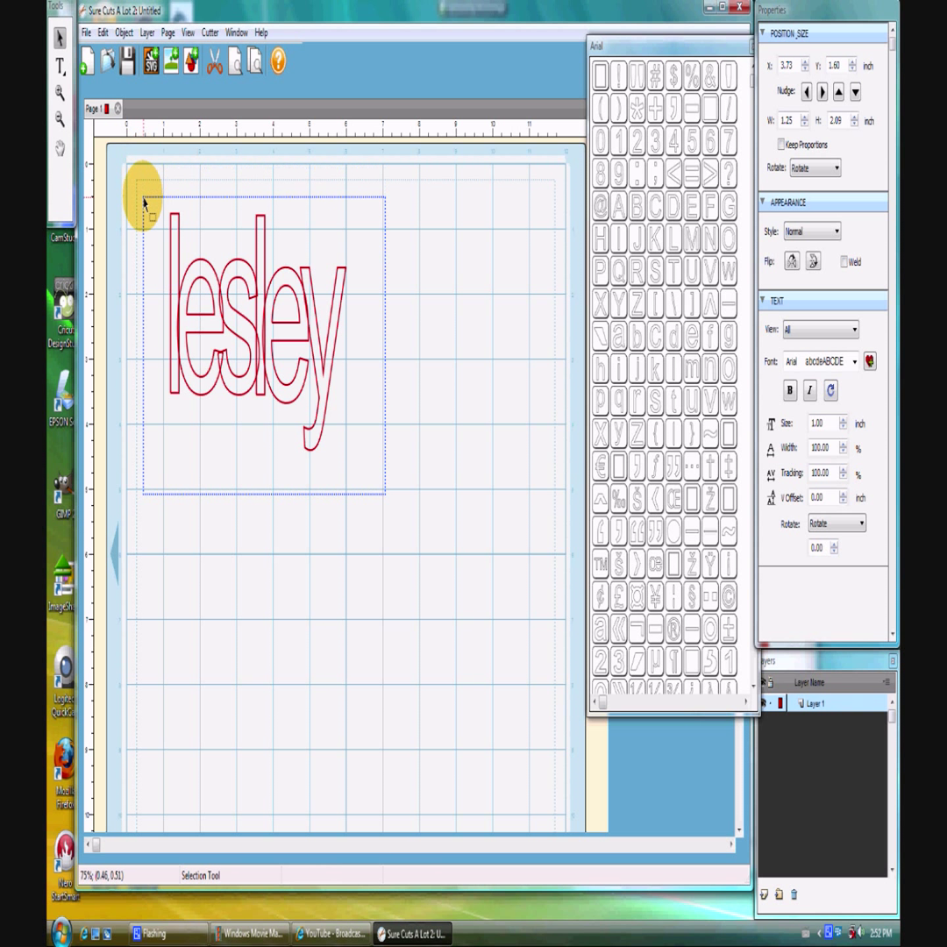
left_click_drag(145, 202, 145, 203)
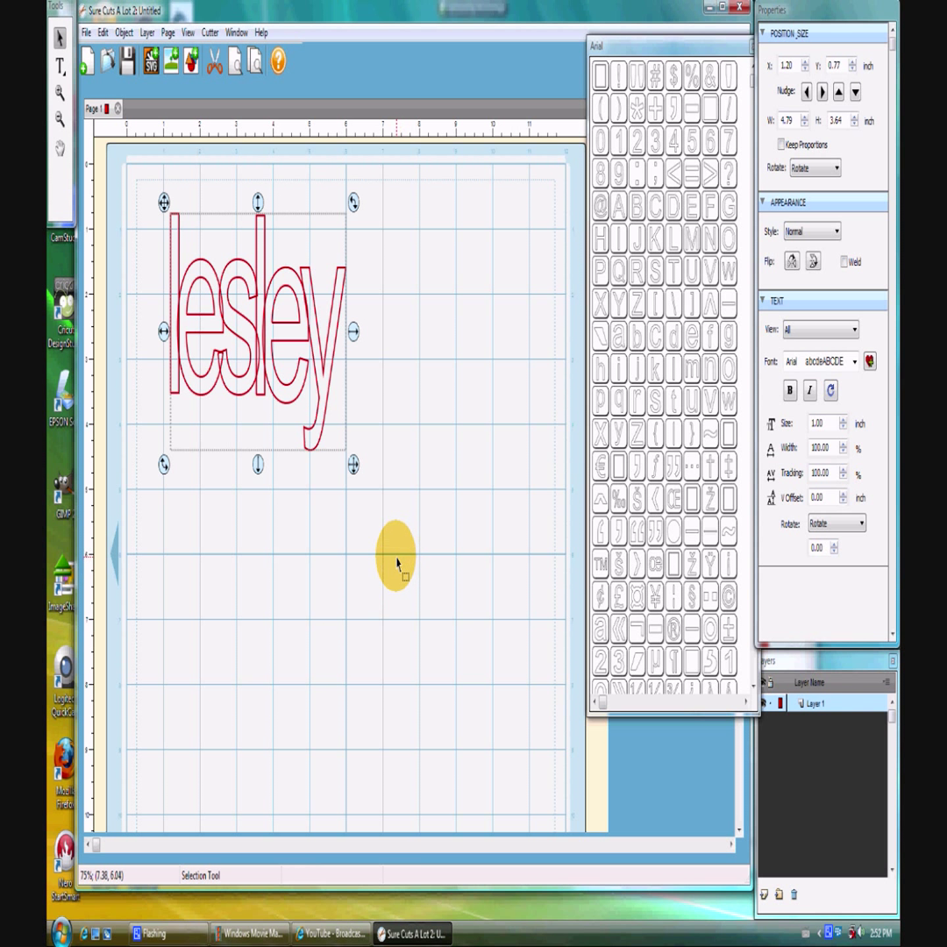
left_click(390, 596)
left_click_drag(404, 534, 96, 228)
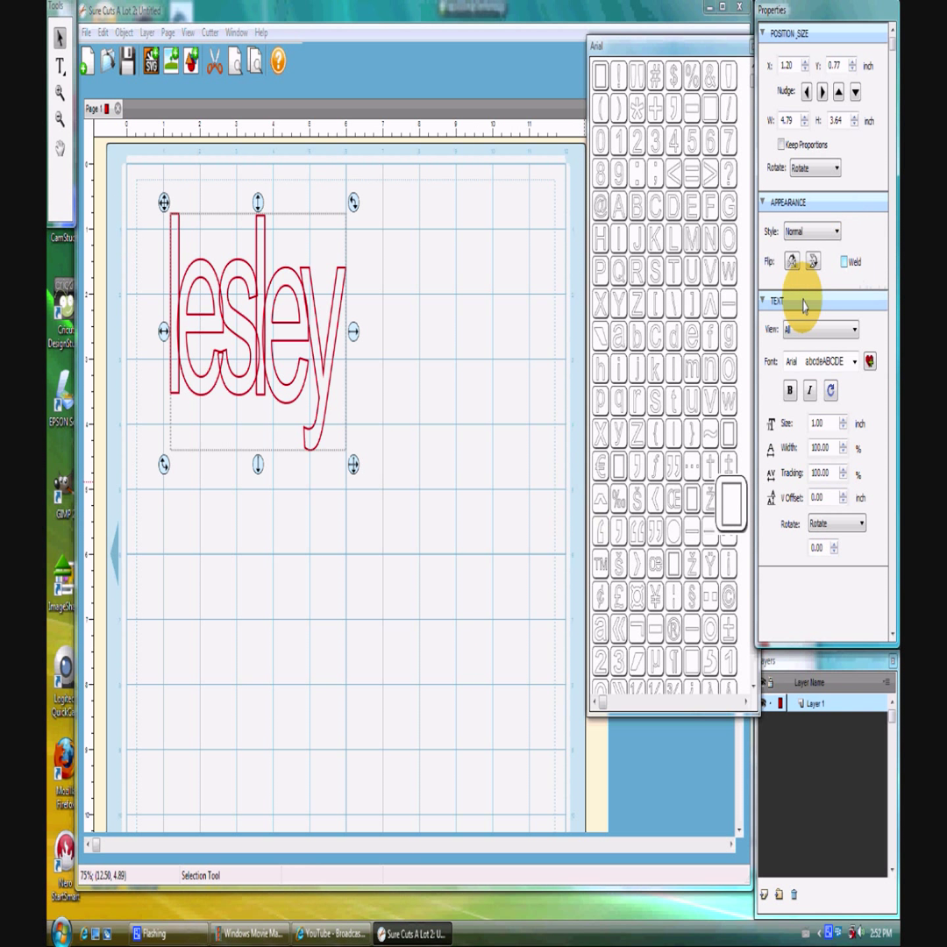
left_click(395, 534)
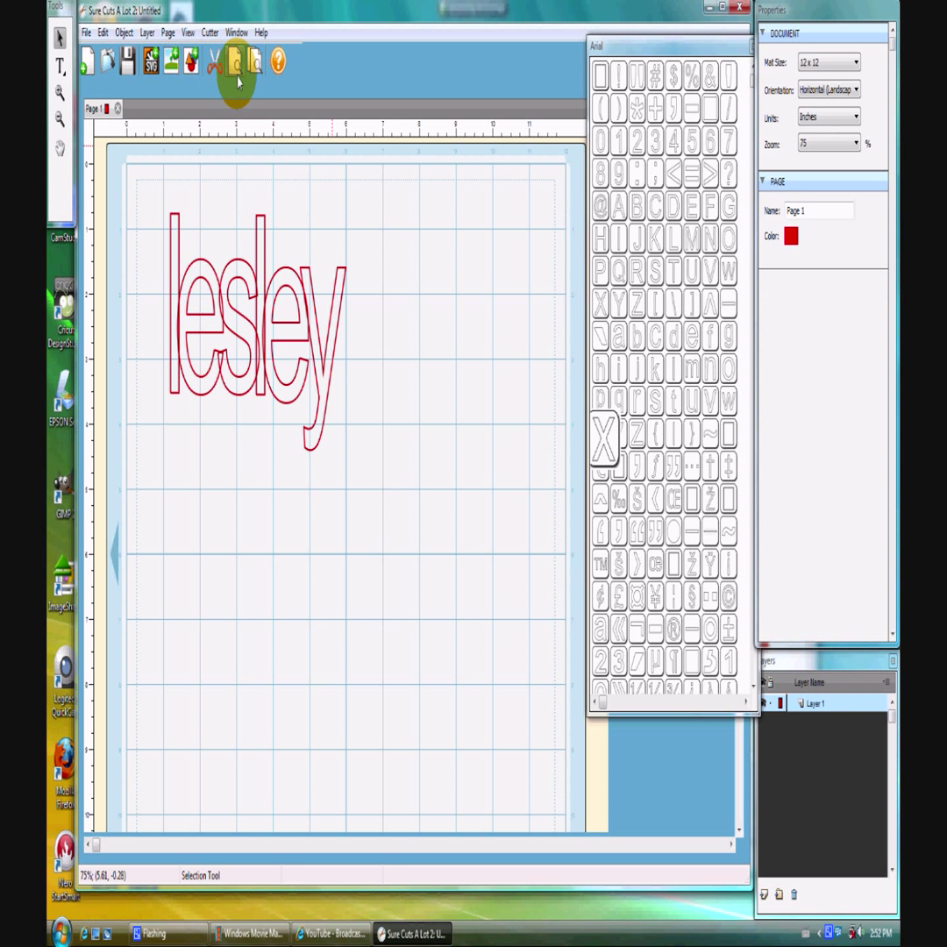
left_click(236, 69)
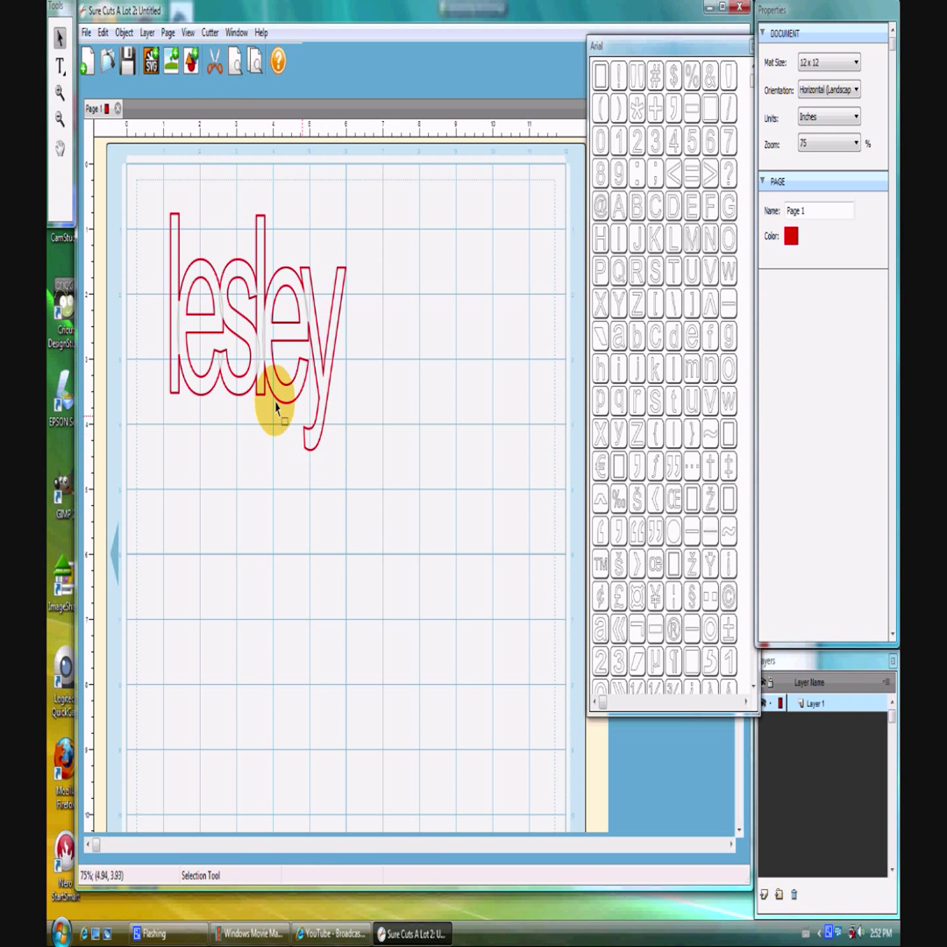
left_click(289, 394)
left_click(441, 503)
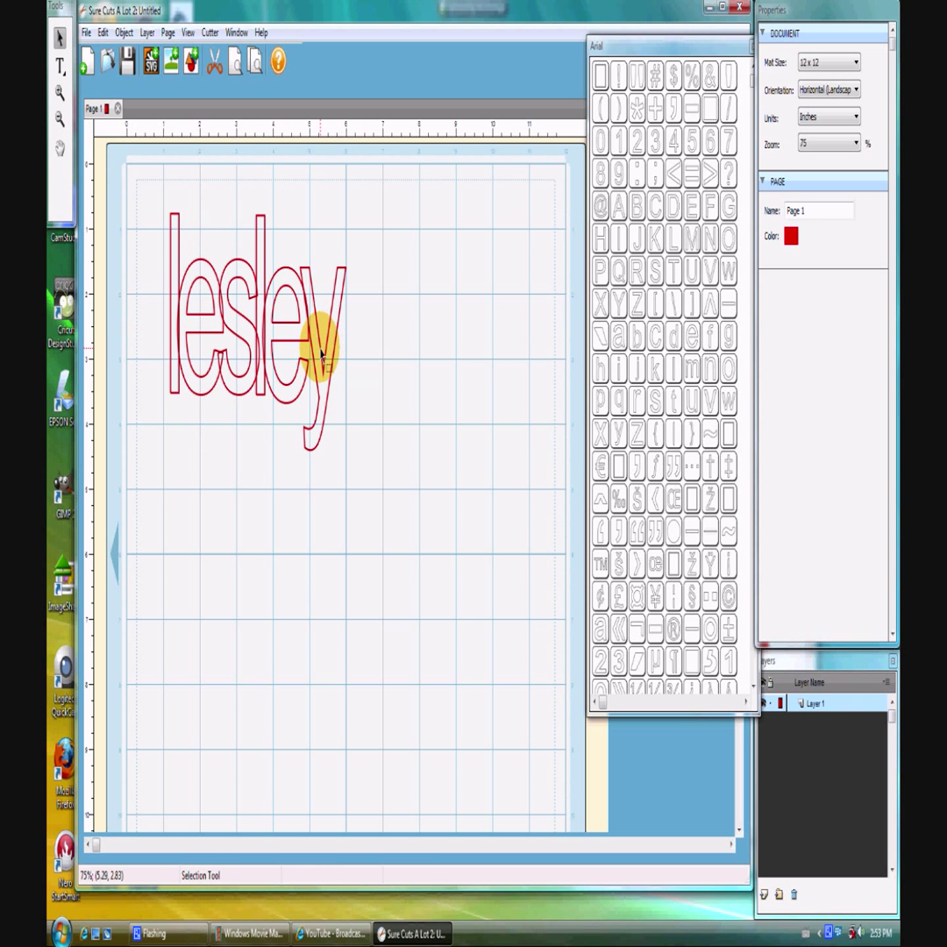
- Group lesley's letters into one object sized 7.43 by 5.93 inches at X 1.00, Y 1.20
left_click(321, 354)
left_click_drag(292, 256, 304, 288)
left_click_drag(401, 529, 272, 435)
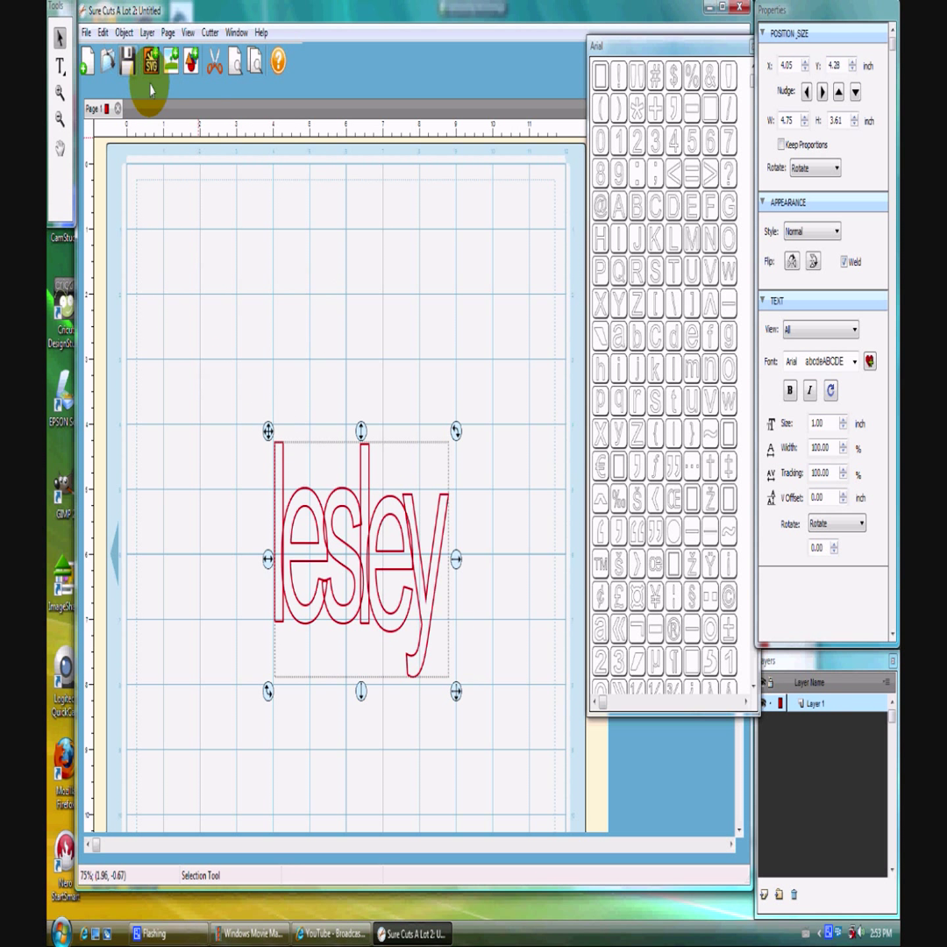
left_click(124, 32)
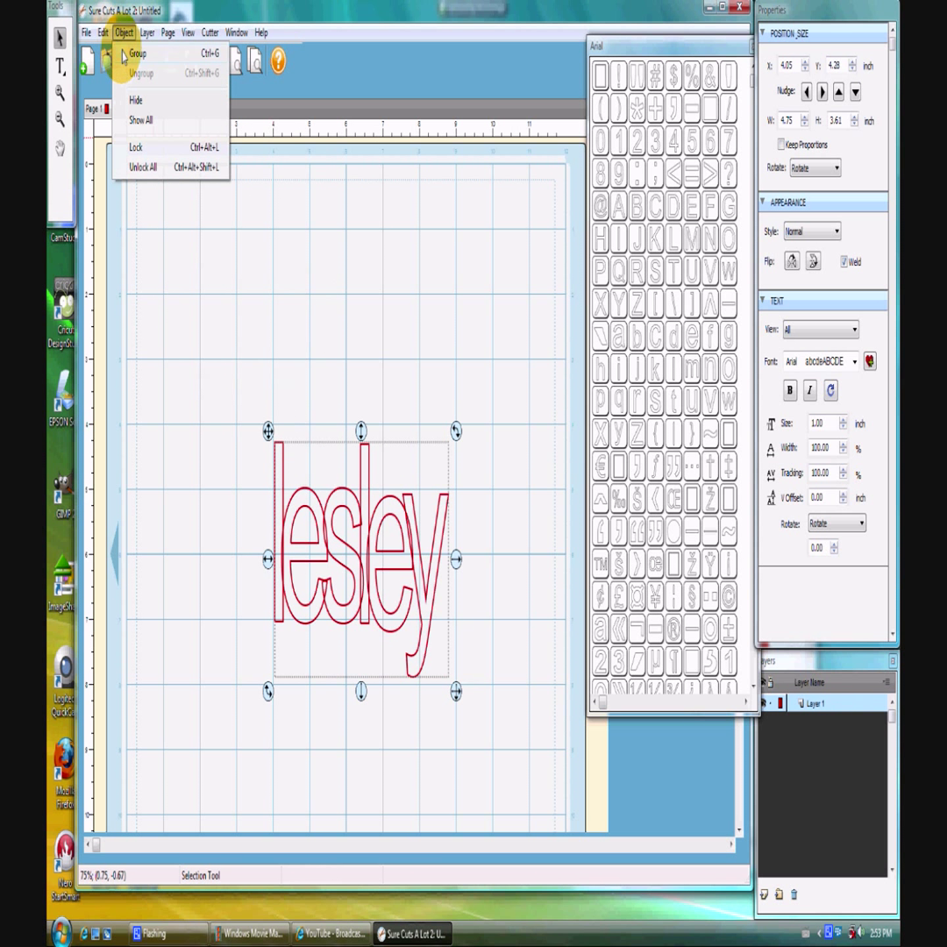
left_click(132, 53)
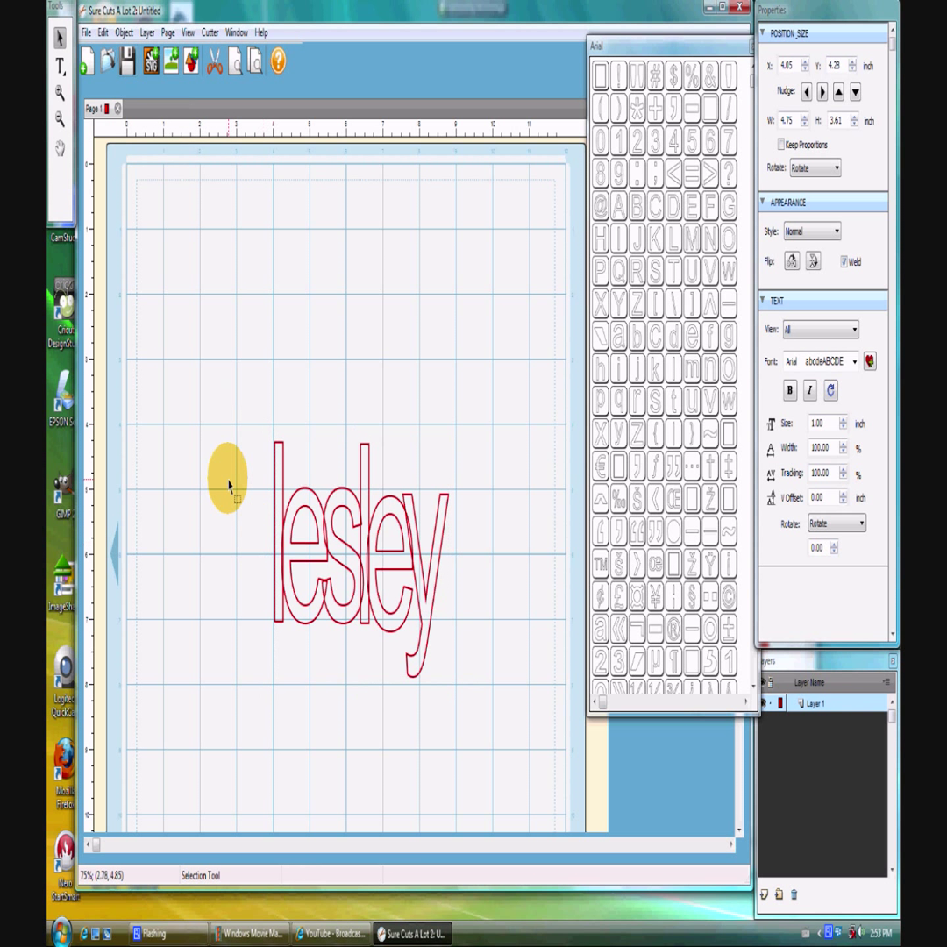
left_click_drag(269, 430, 156, 230)
left_click_drag(343, 491, 442, 641)
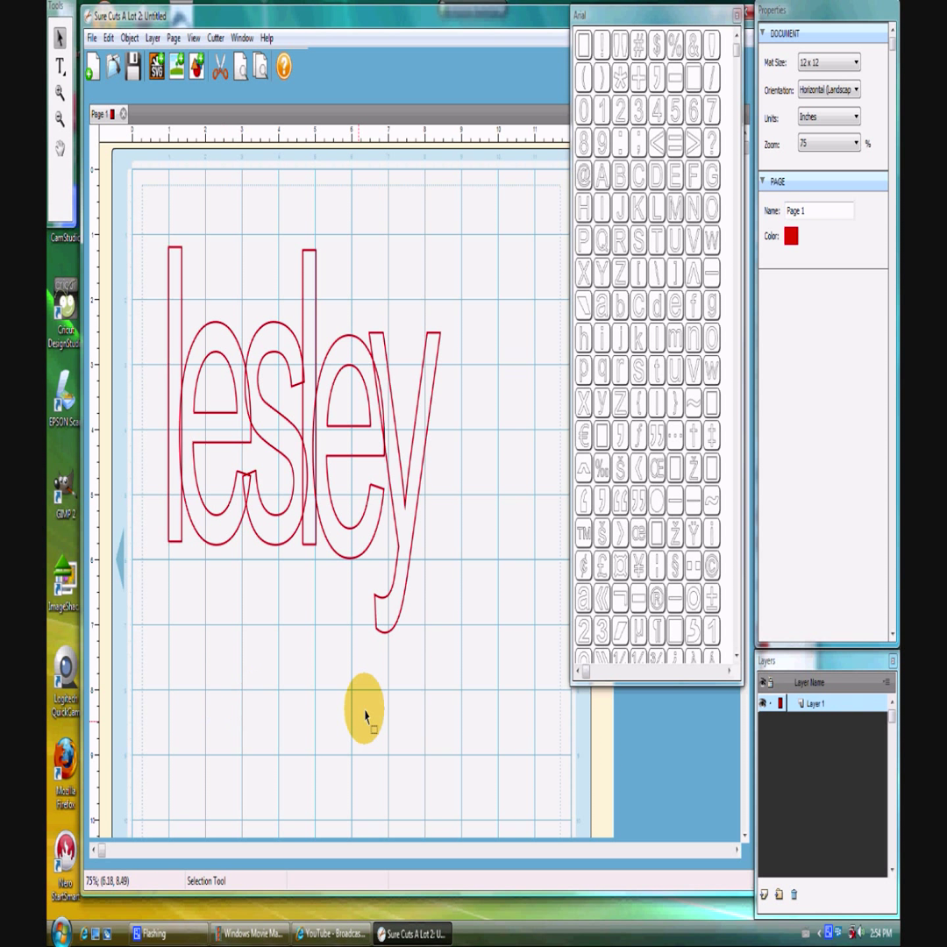
- Shrink lesley to about 4.4 inches wide and move it into the top-left corner
left_click(340, 445)
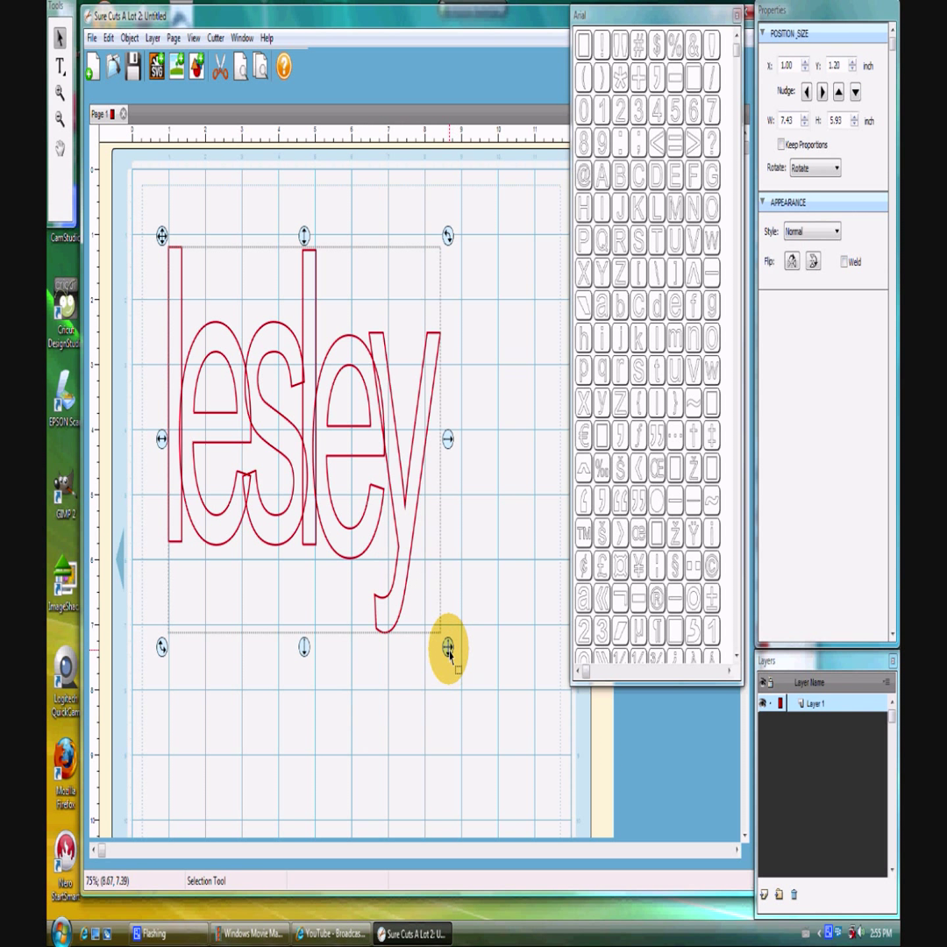
left_click_drag(449, 648, 338, 451)
left_click_drag(162, 237, 138, 185)
left_click(244, 509)
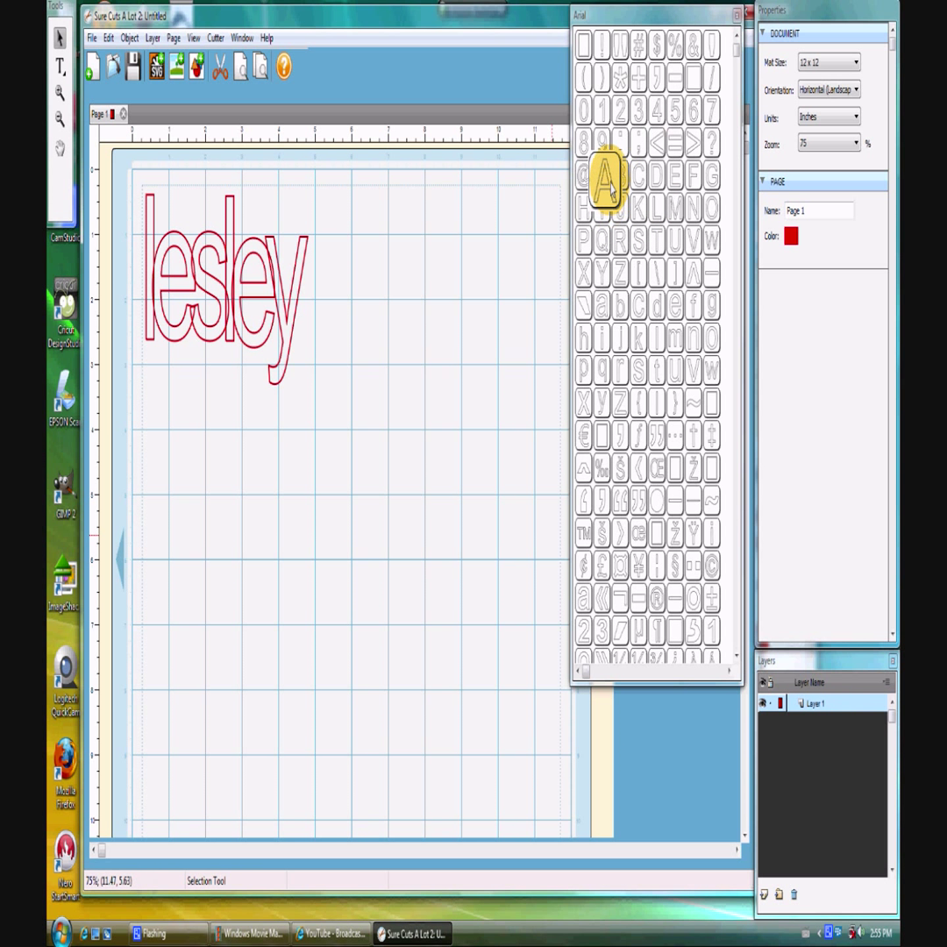
- Add 'Anne' in Arial below lesley and enlarge it to 4.68 by 3.37 inches
left_click(606, 181)
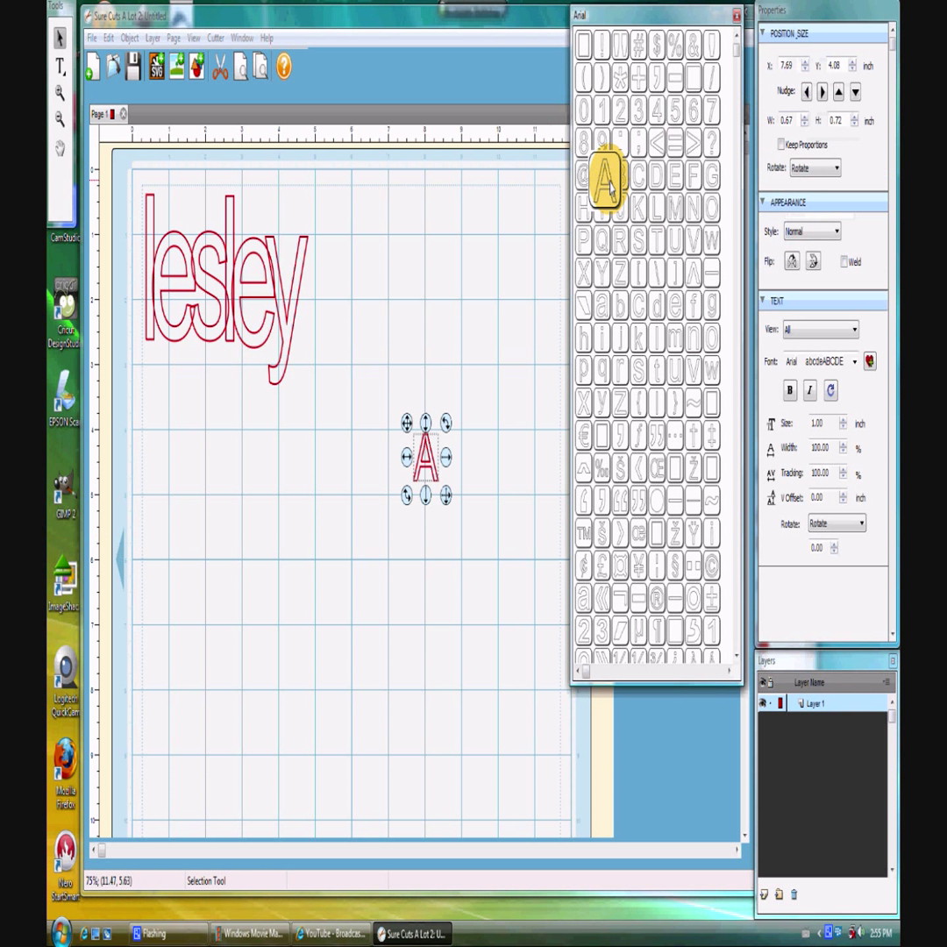
left_click(695, 344)
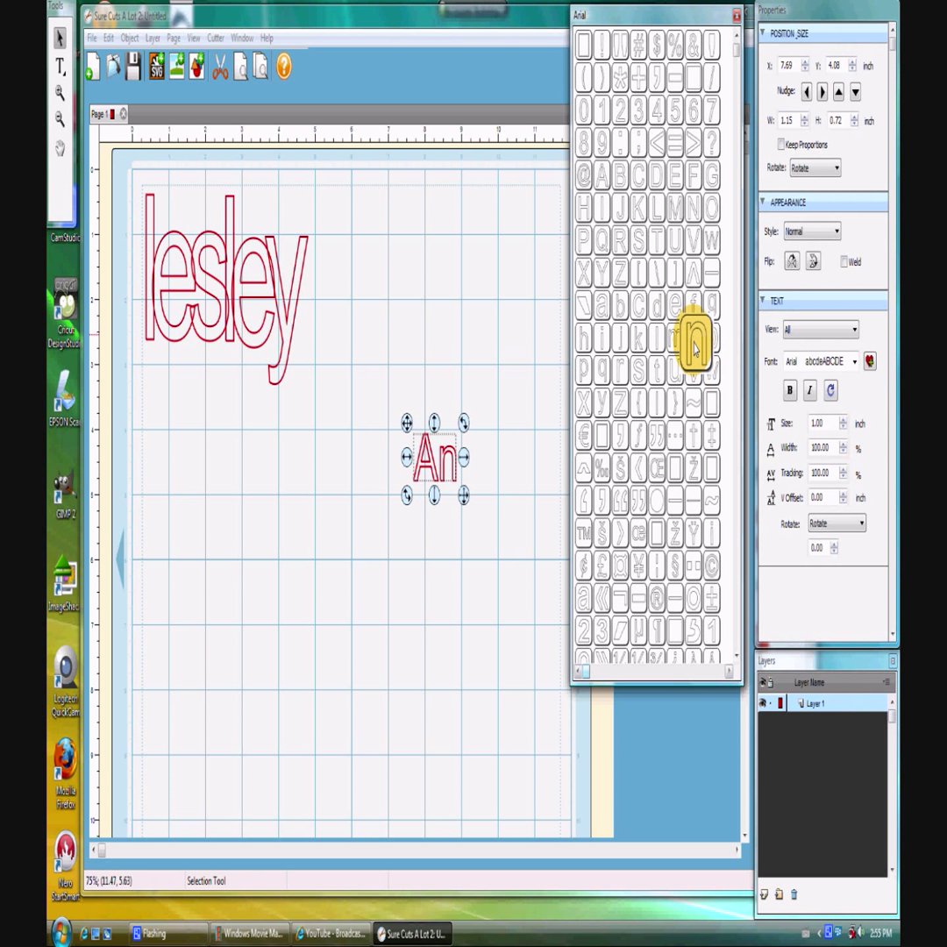
left_click(695, 343)
left_click(675, 305)
left_click_drag(406, 422, 219, 427)
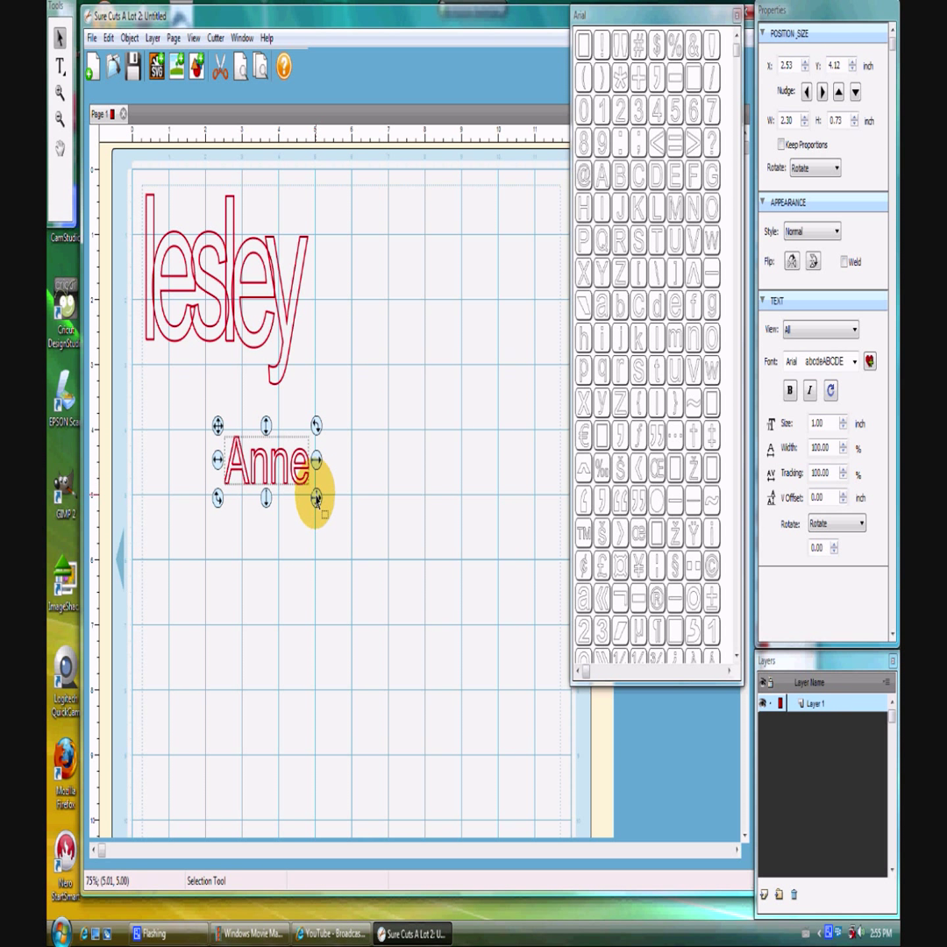
left_click_drag(316, 498, 429, 653)
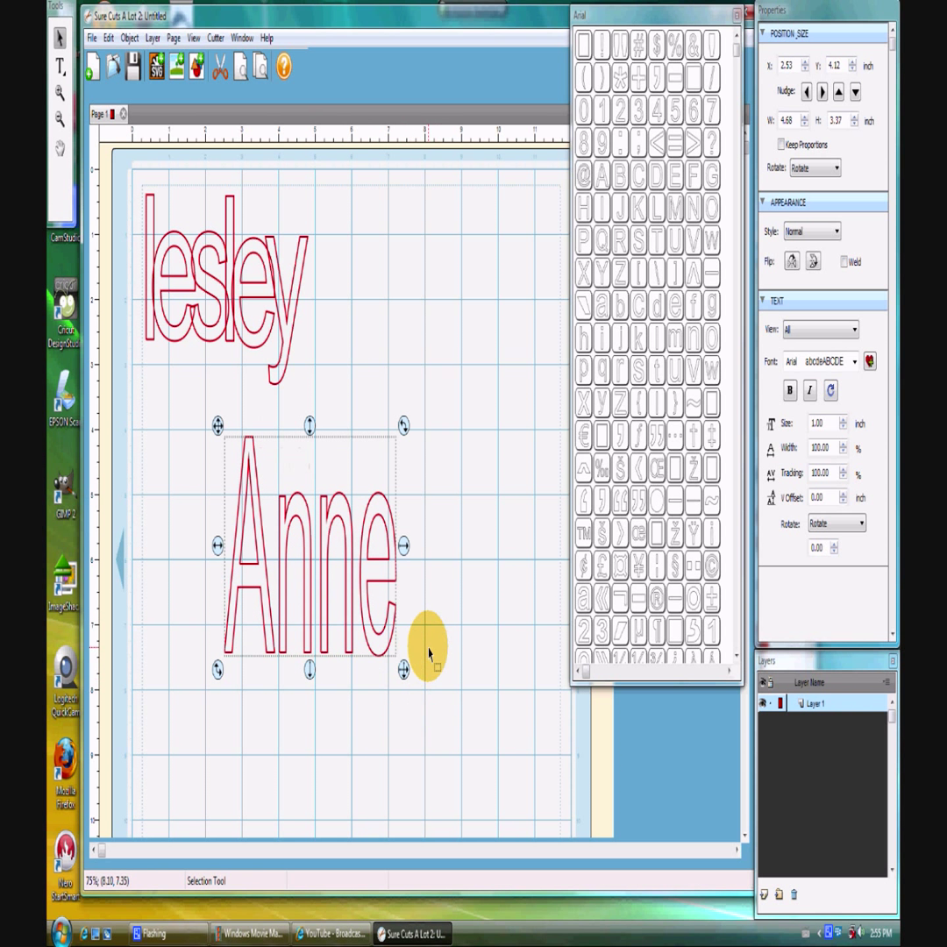
- Try Atype 1 on Anne, then switch it to Big Chump BTN and favourite that font
left_click(822, 363)
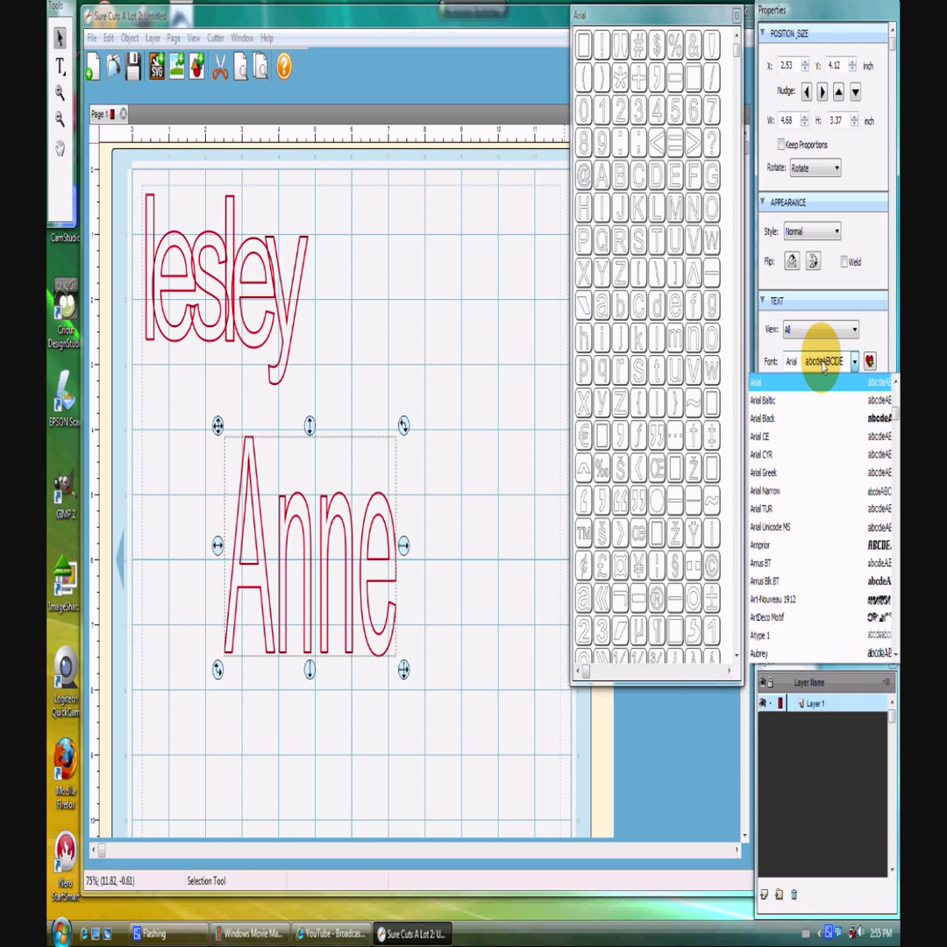
left_click(864, 634)
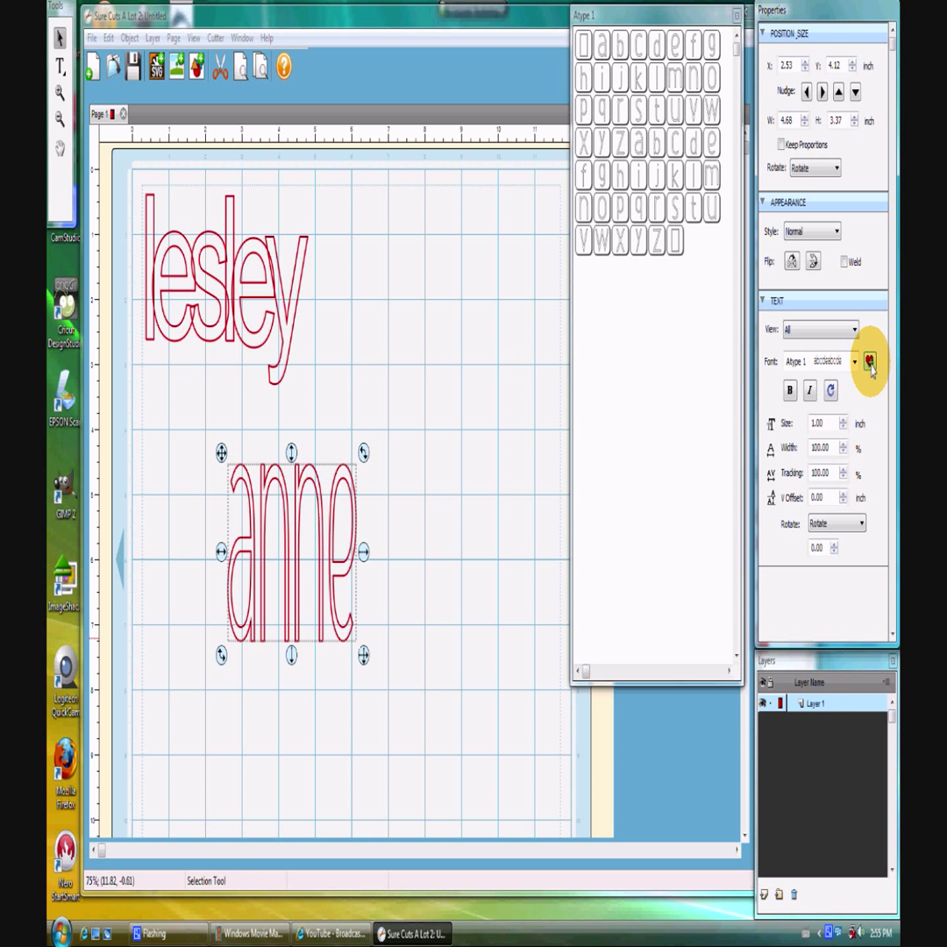
left_click(855, 363)
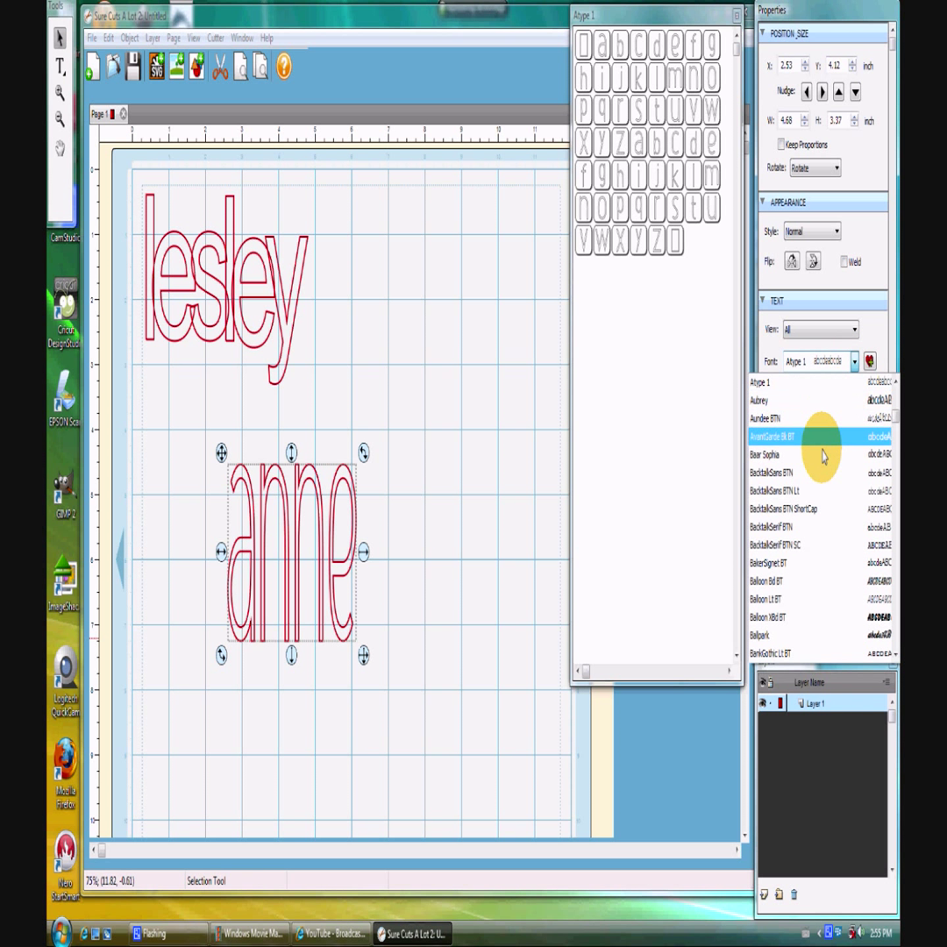
scroll(824, 455, "down", 5)
scroll(825, 454, "down", 1)
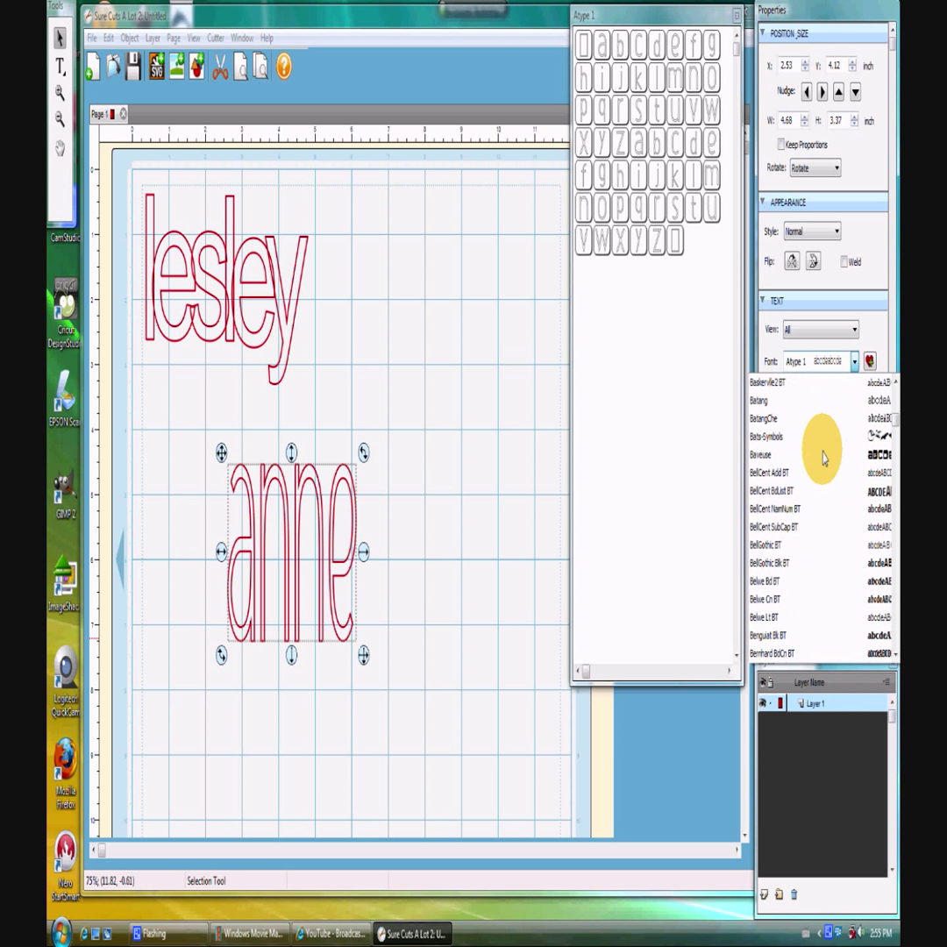
scroll(825, 457, "down", 4)
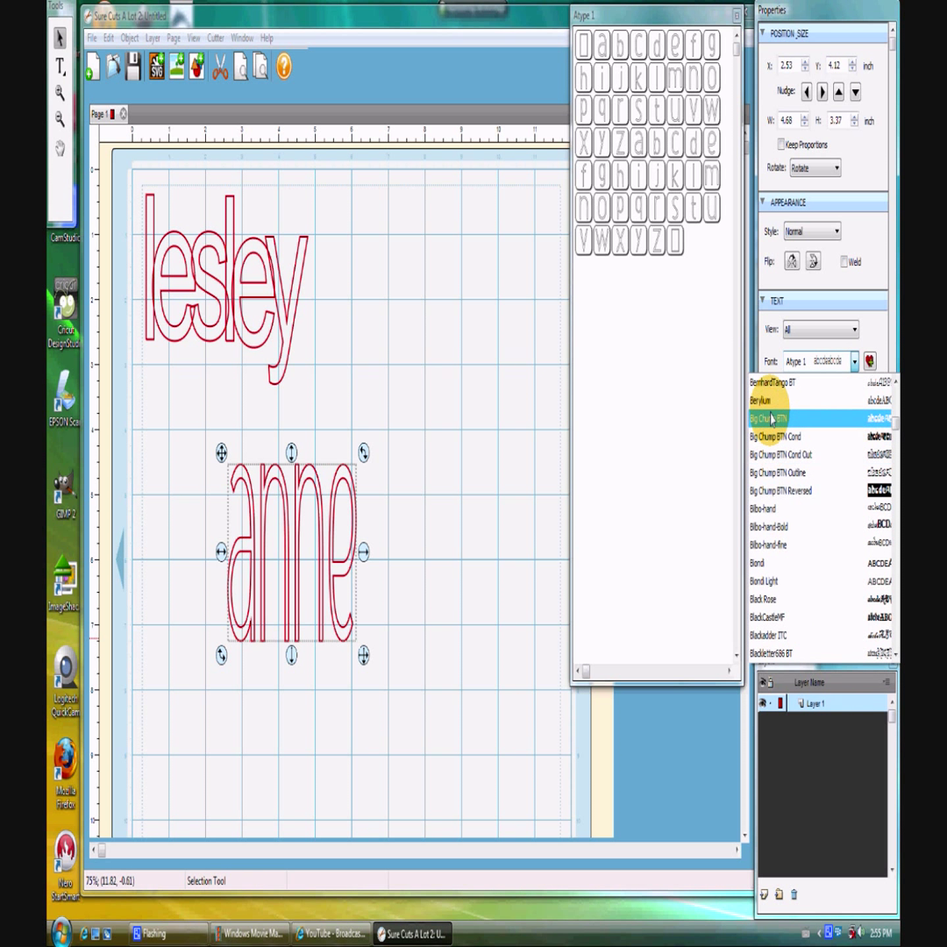
left_click(824, 527)
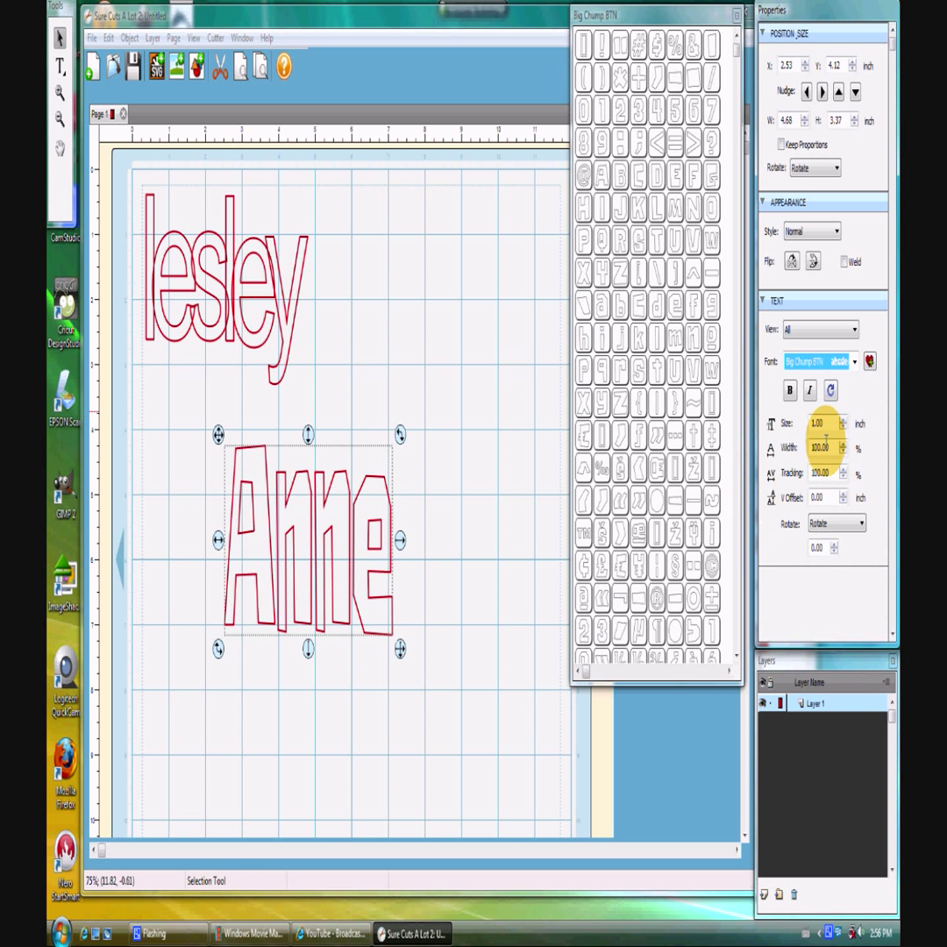
left_click(871, 365)
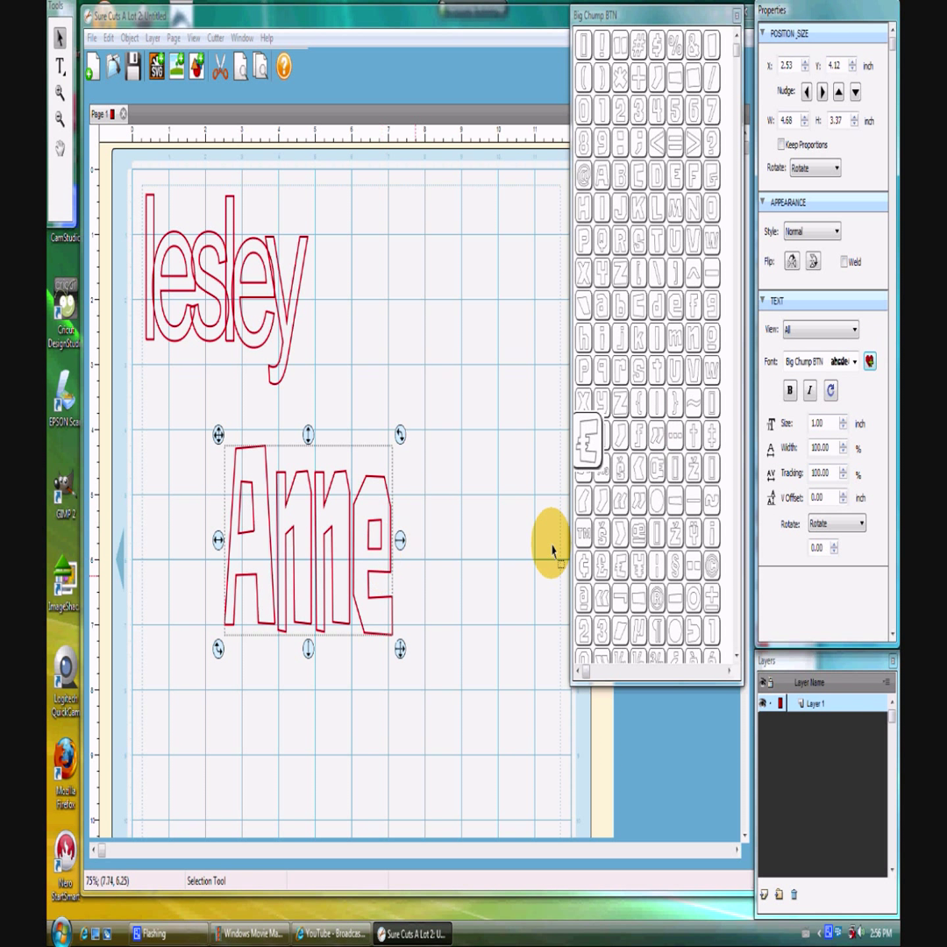
- Give Anne 85% tracking and weld, tuck it under lesley's lower edge, then preview the cut
left_click(842, 477)
left_click(842, 478)
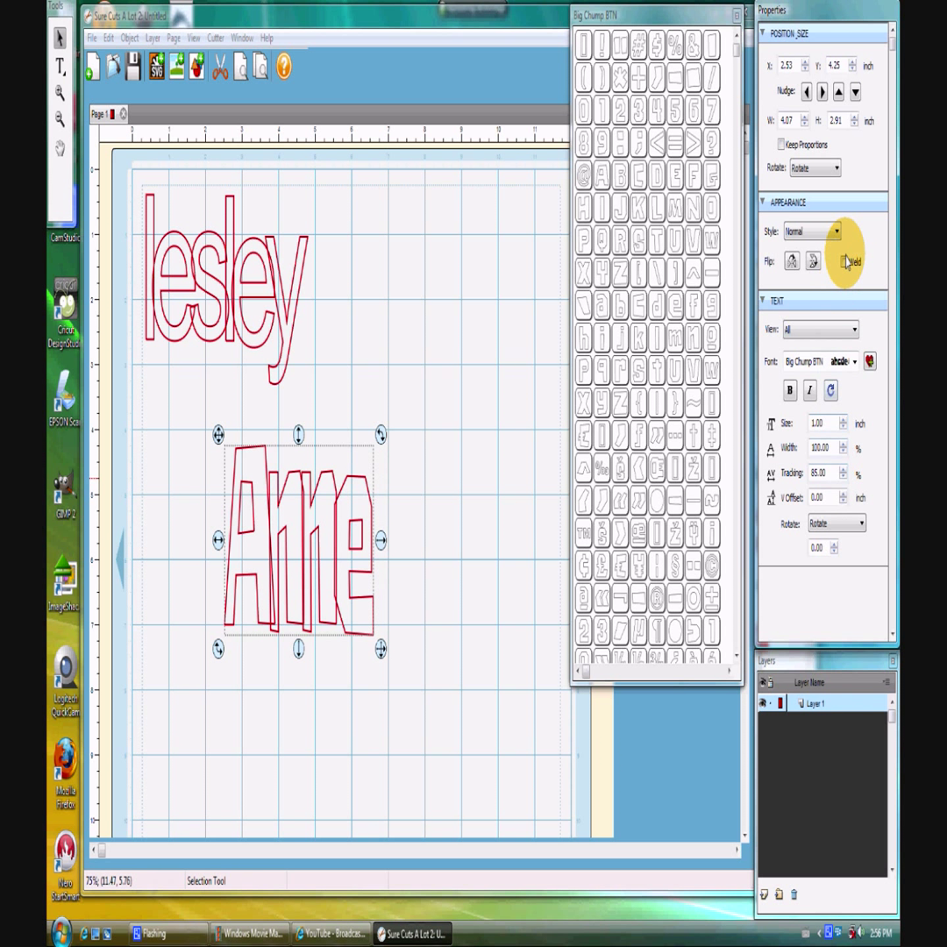
left_click(844, 262)
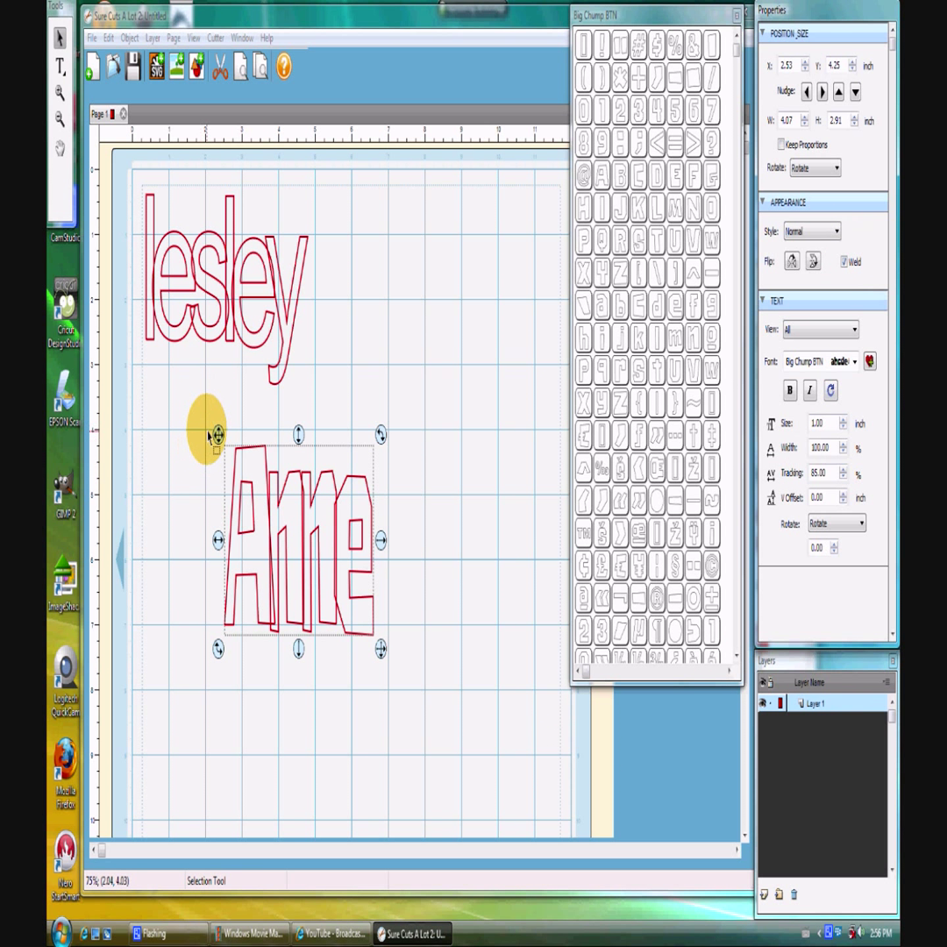
left_click_drag(218, 433, 136, 315)
left_click(406, 750)
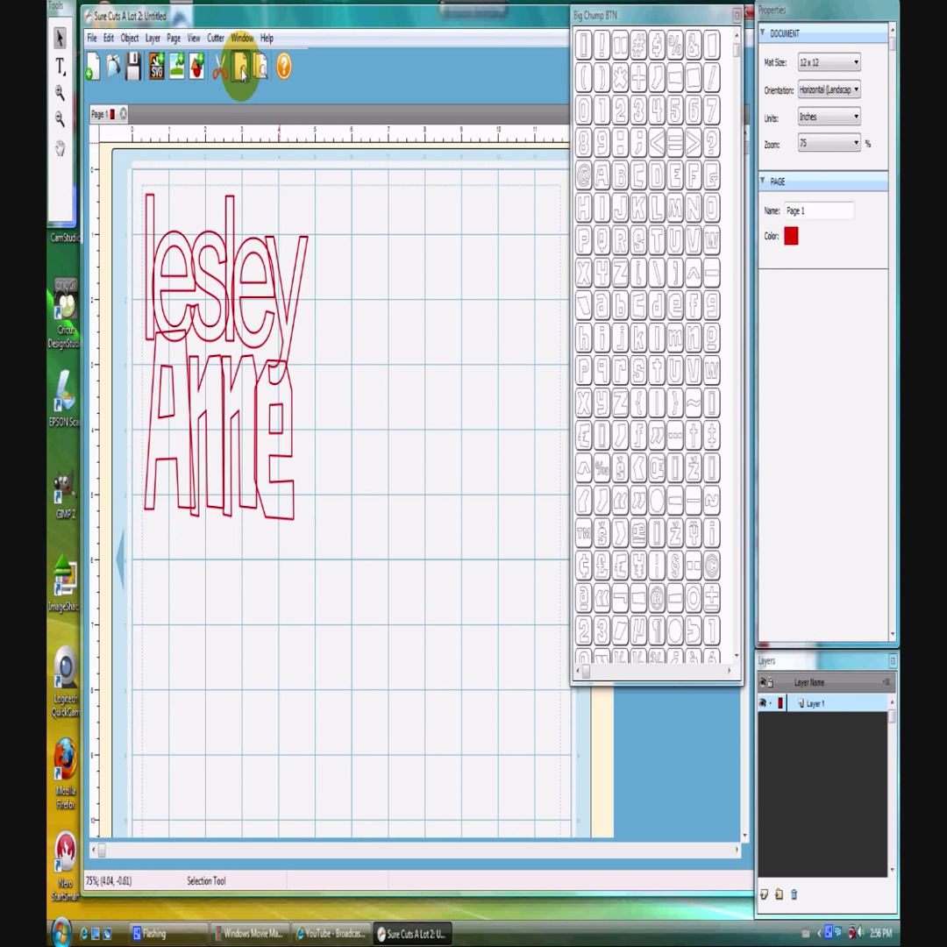
left_click(242, 70)
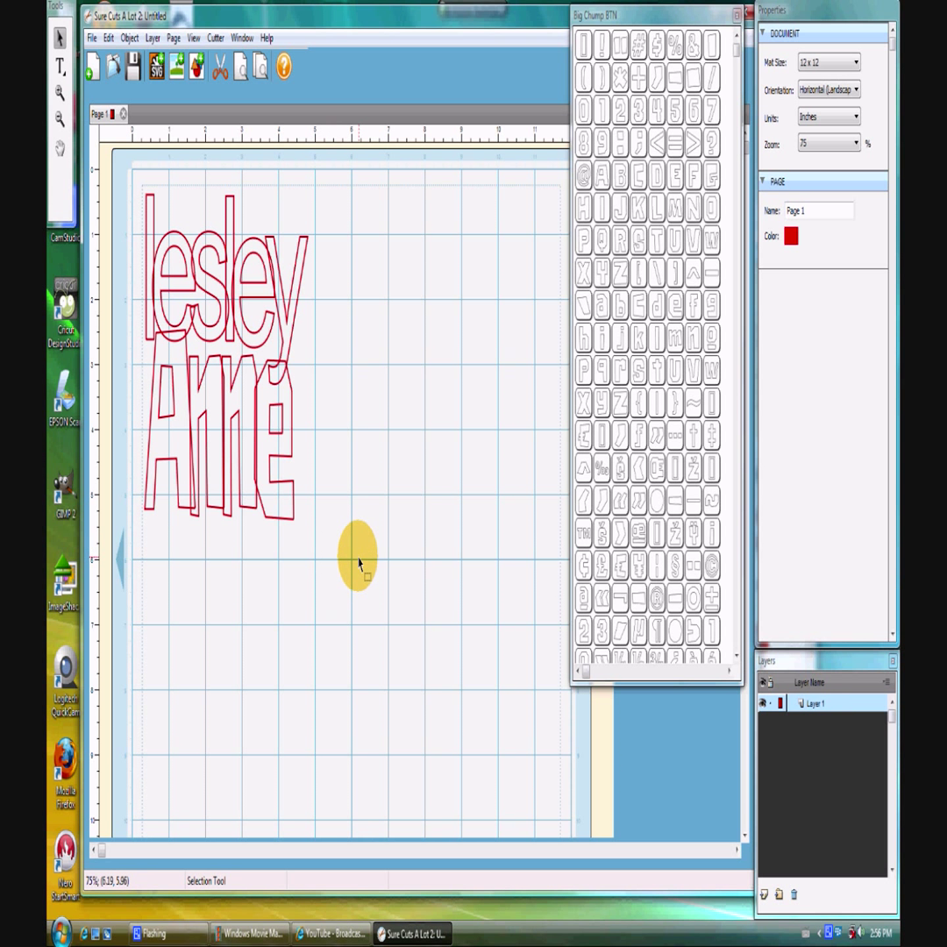
- Group lesley and Anne, shift the group about an inch in from the corner, and resize it
left_click_drag(348, 558, 129, 176)
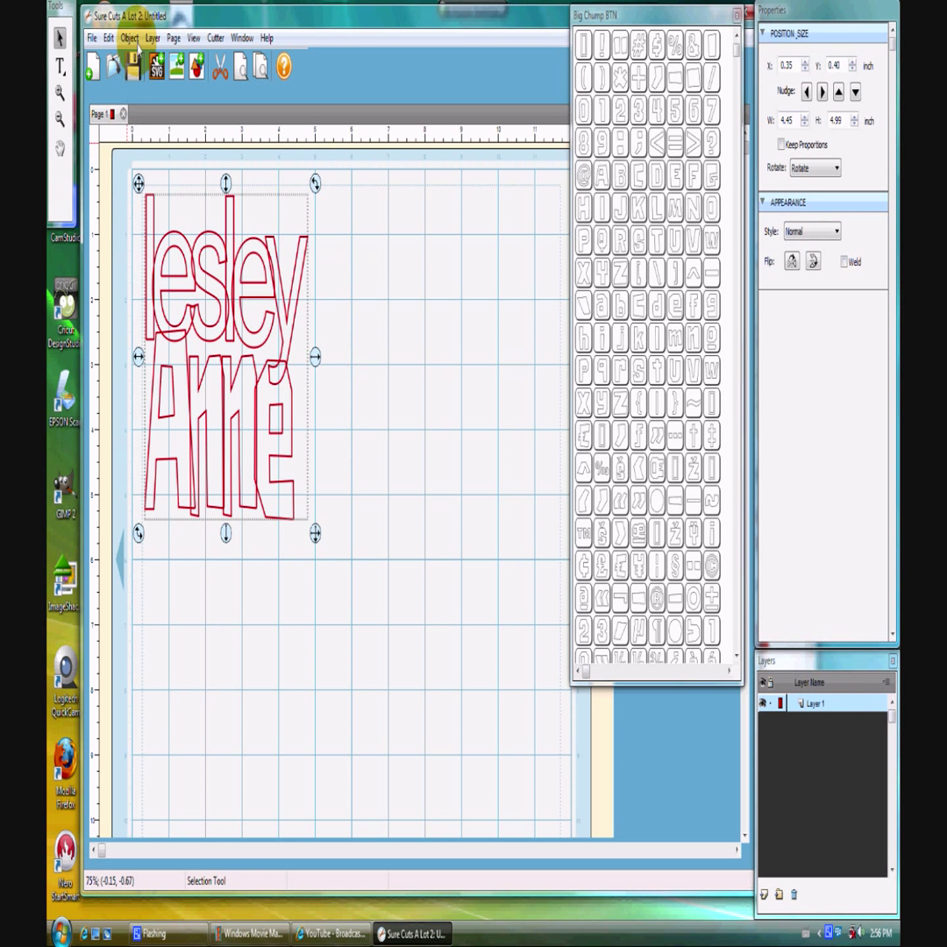
left_click(129, 37)
left_click(141, 59)
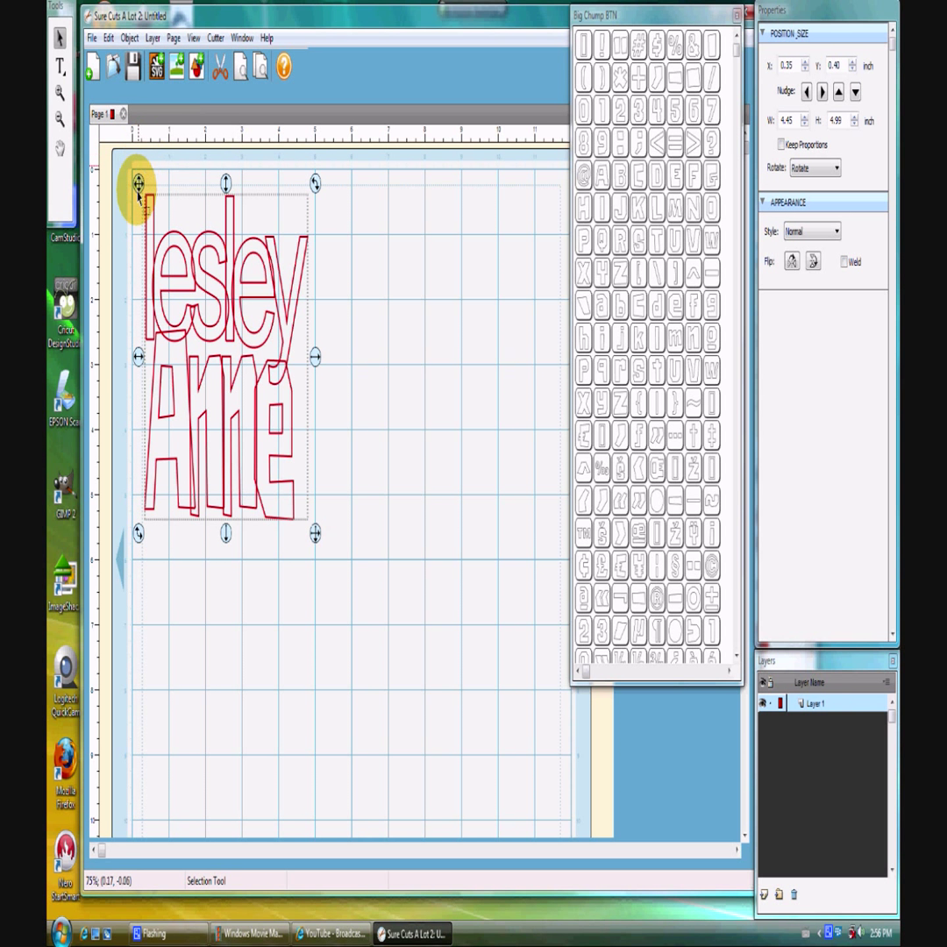
left_click_drag(138, 184, 166, 229)
left_click_drag(345, 581, 441, 756)
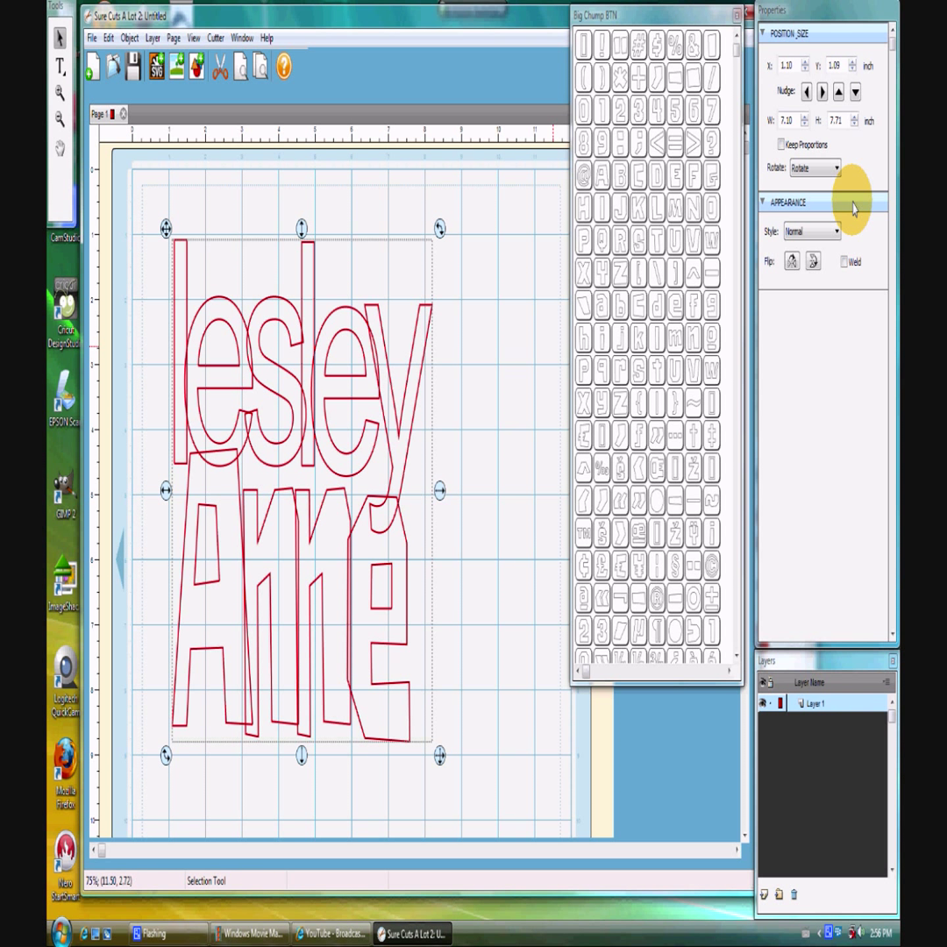
left_click_drag(440, 758, 342, 571)
- Deselect the group and start new text in Atype 1 chosen from the Favorites font list
left_click(268, 627)
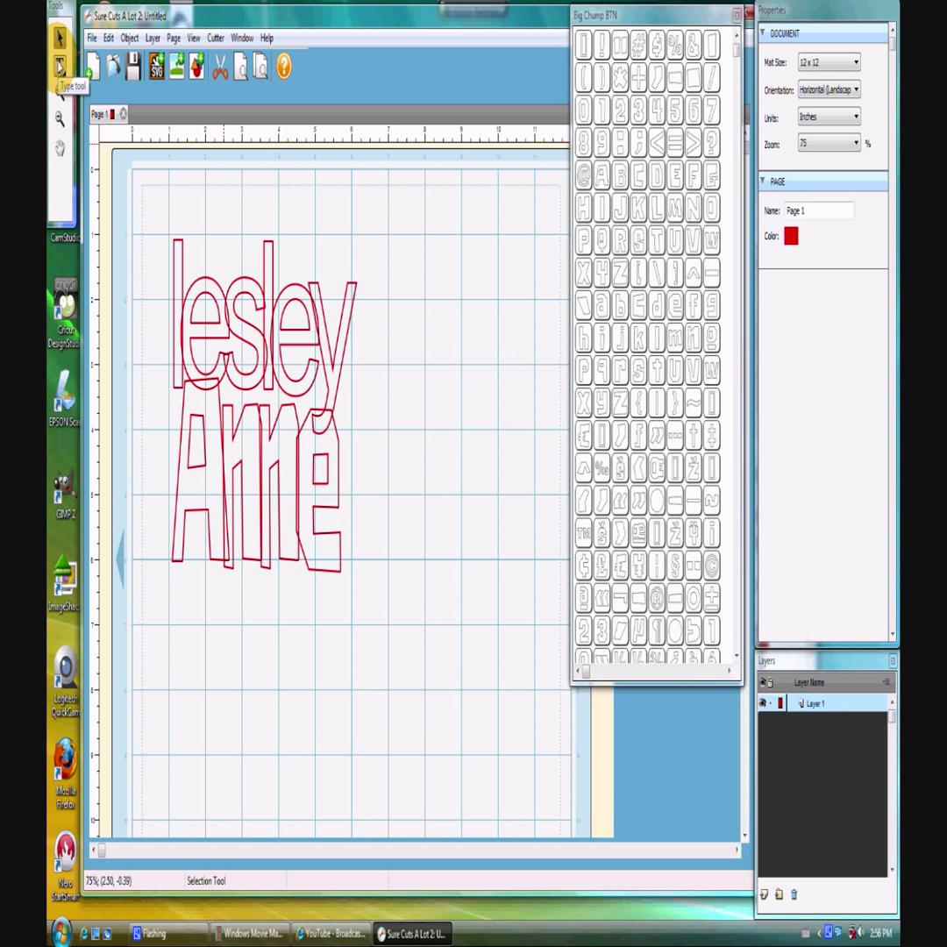
left_click(59, 67)
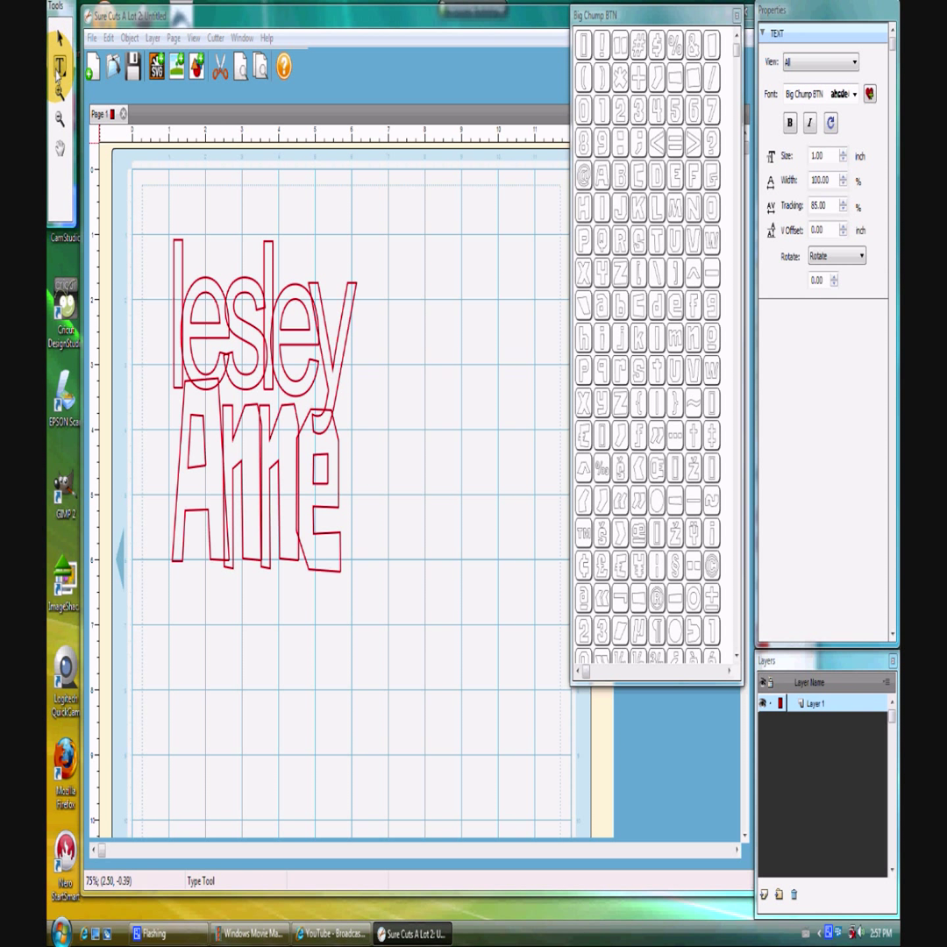
left_click(801, 67)
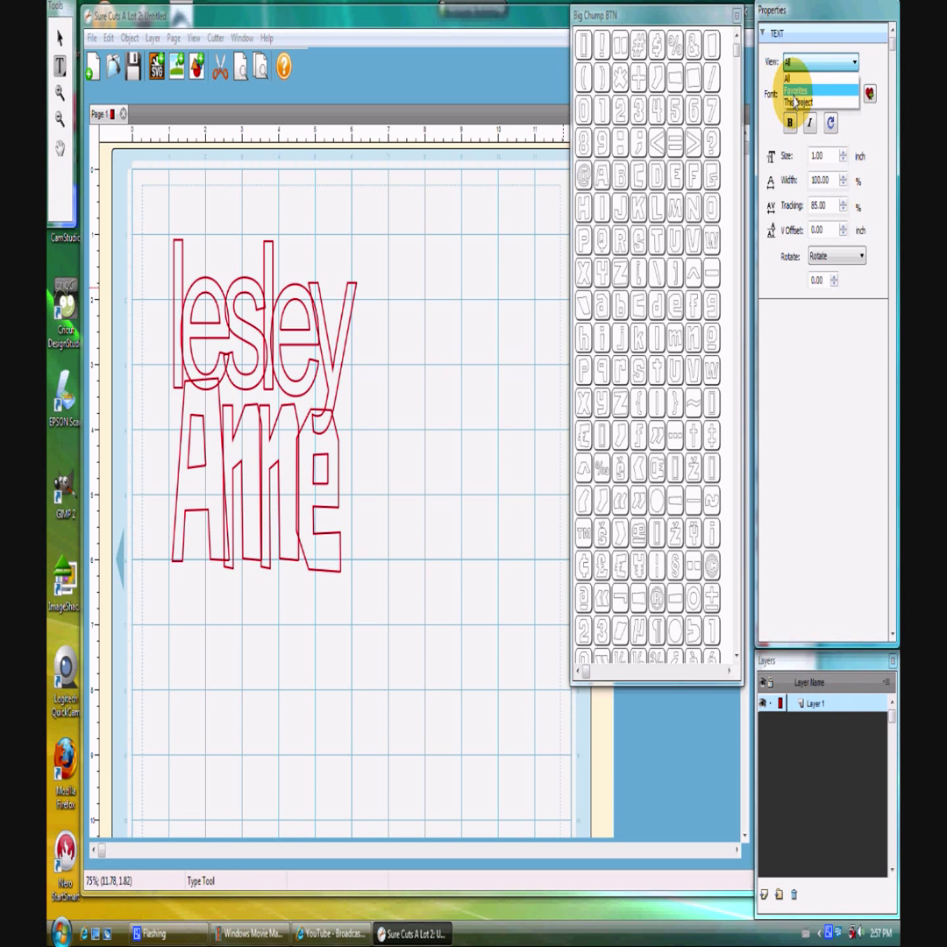
left_click(795, 91)
left_click(855, 95)
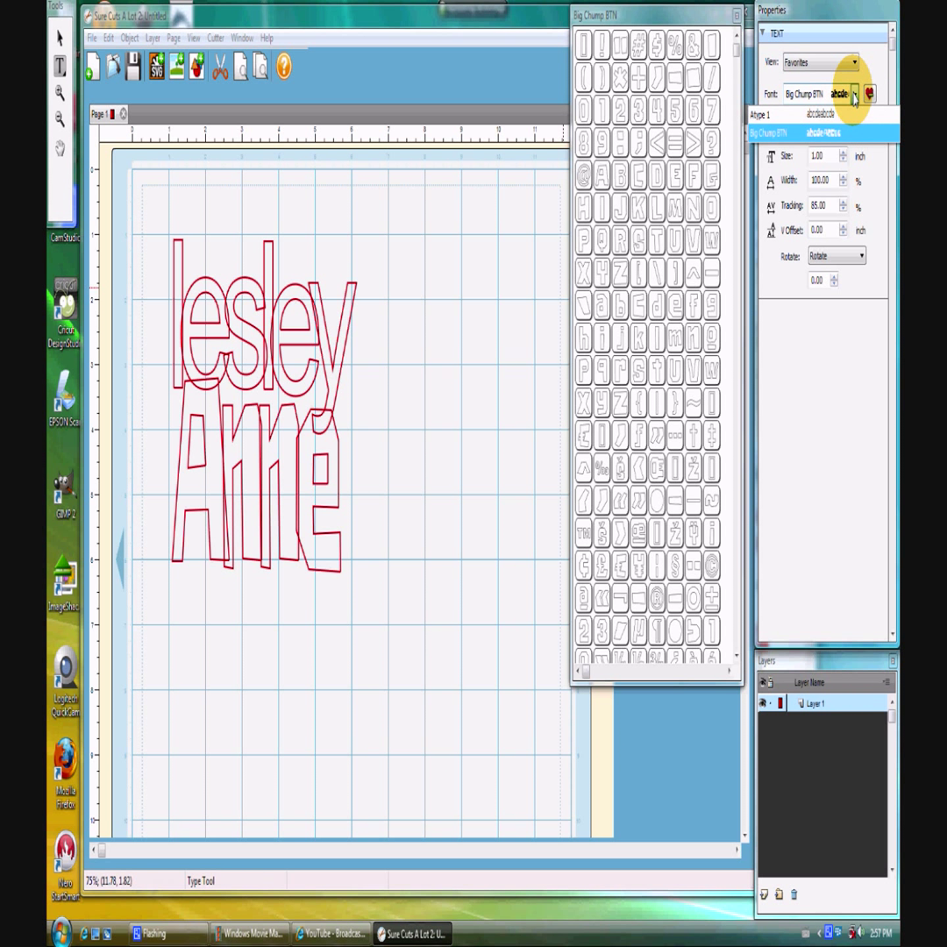
left_click(840, 116)
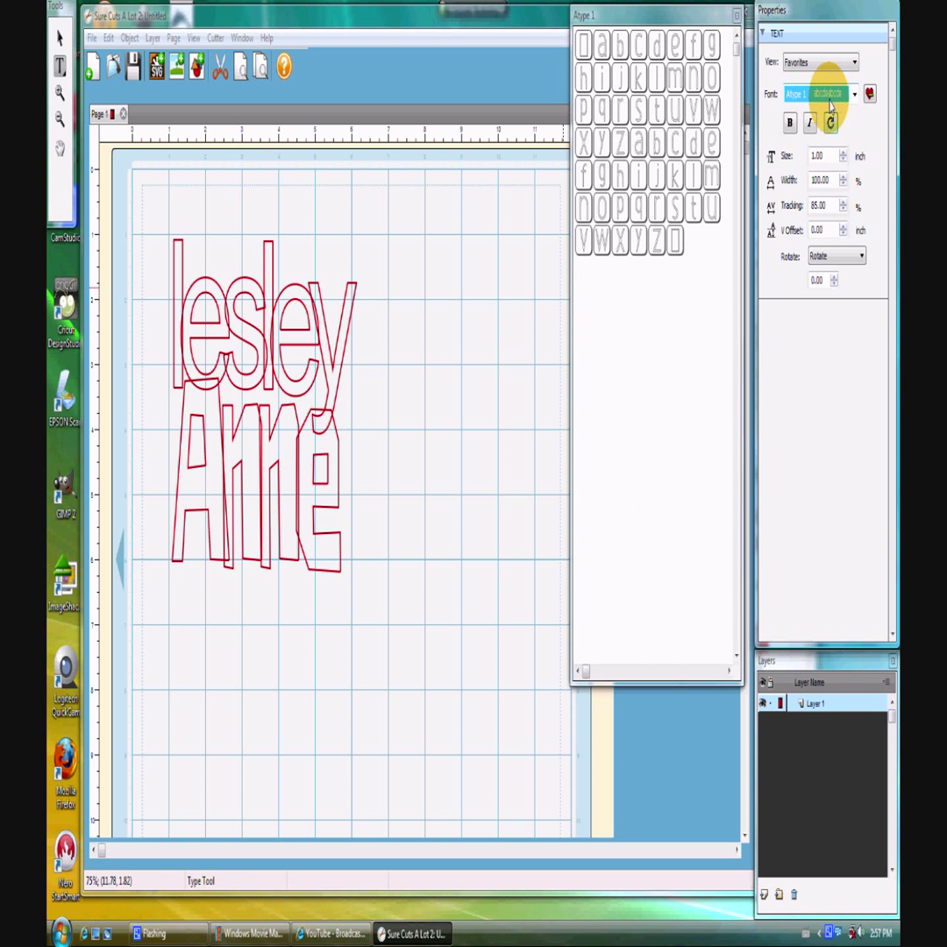
- Start a new Atype 1 word below Anne from the glyph palette, entering c, r, i, u, t
left_click(263, 605)
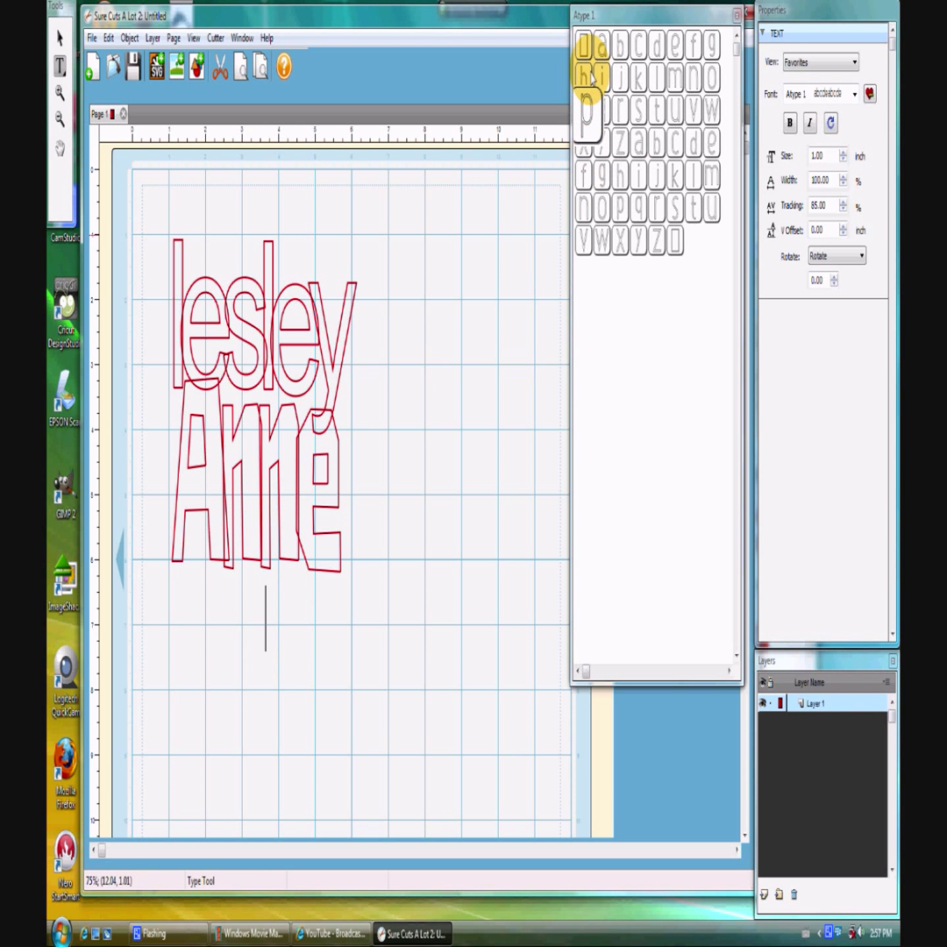
left_click(638, 44)
left_click(657, 206)
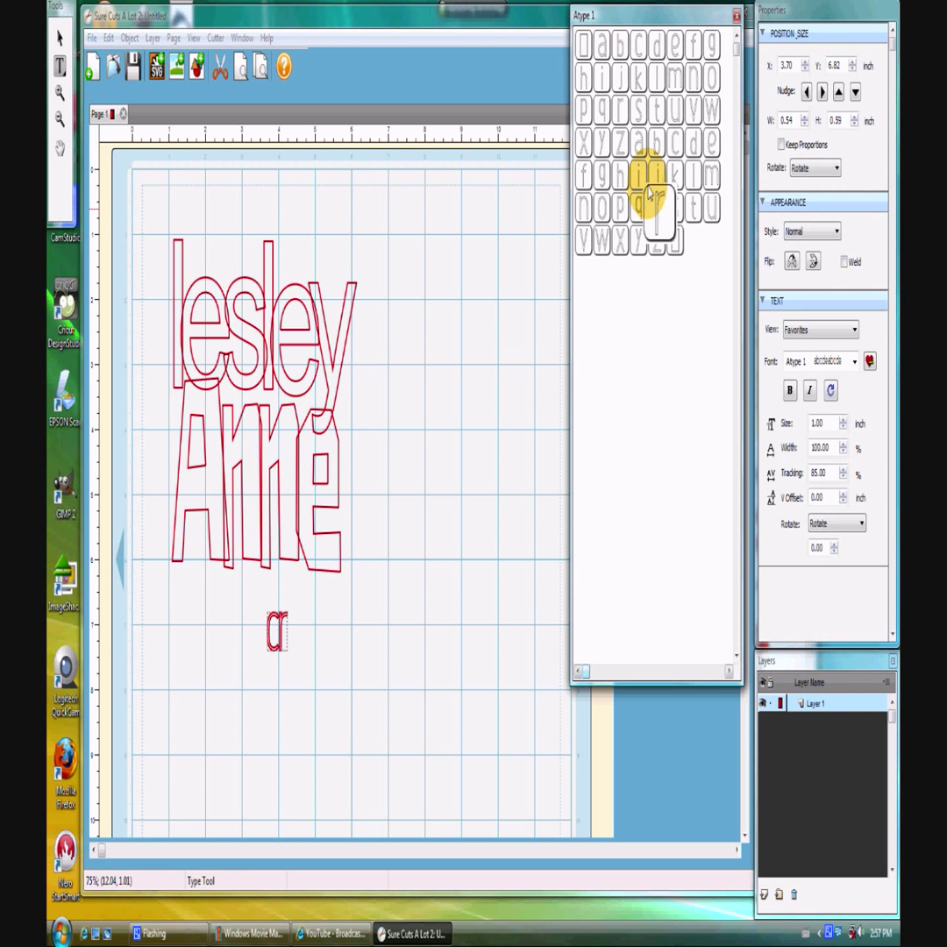
left_click(640, 179)
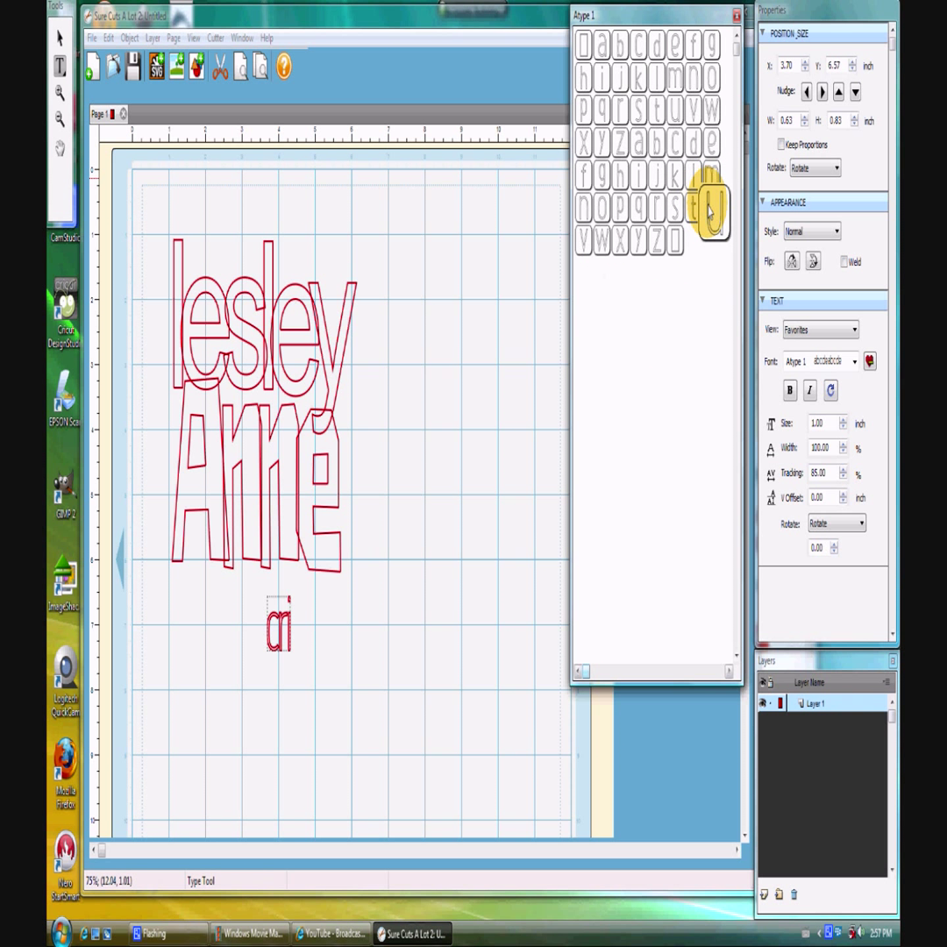
left_click(711, 212)
left_click(696, 215)
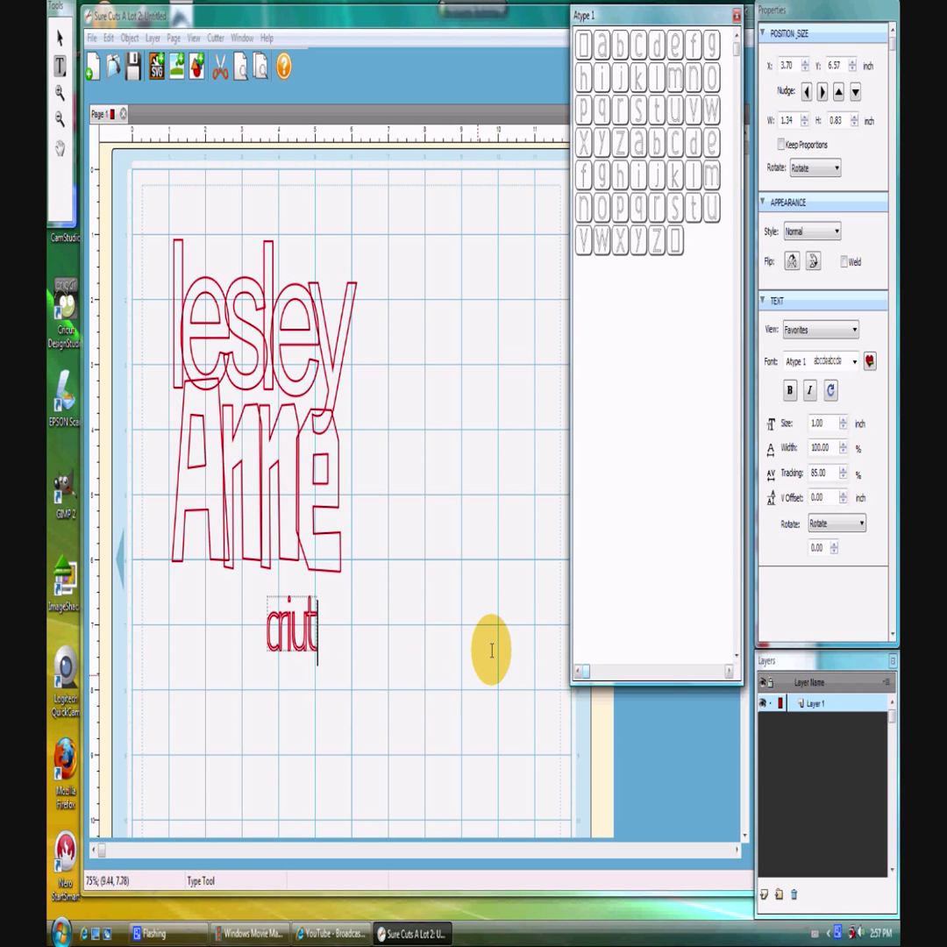
- Fix the spelling by deleting the stray t and u, then adding c, u, t to make 'cricut'
left_click(312, 629)
key("BackSpace")
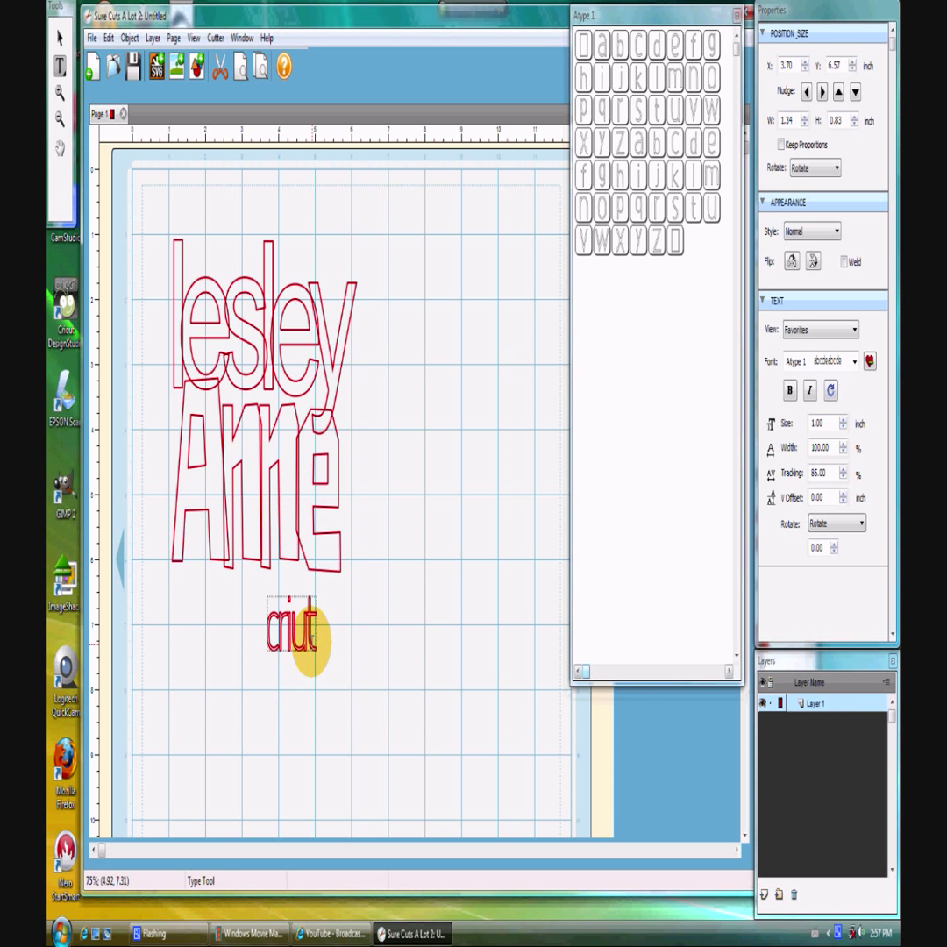
left_click(302, 648)
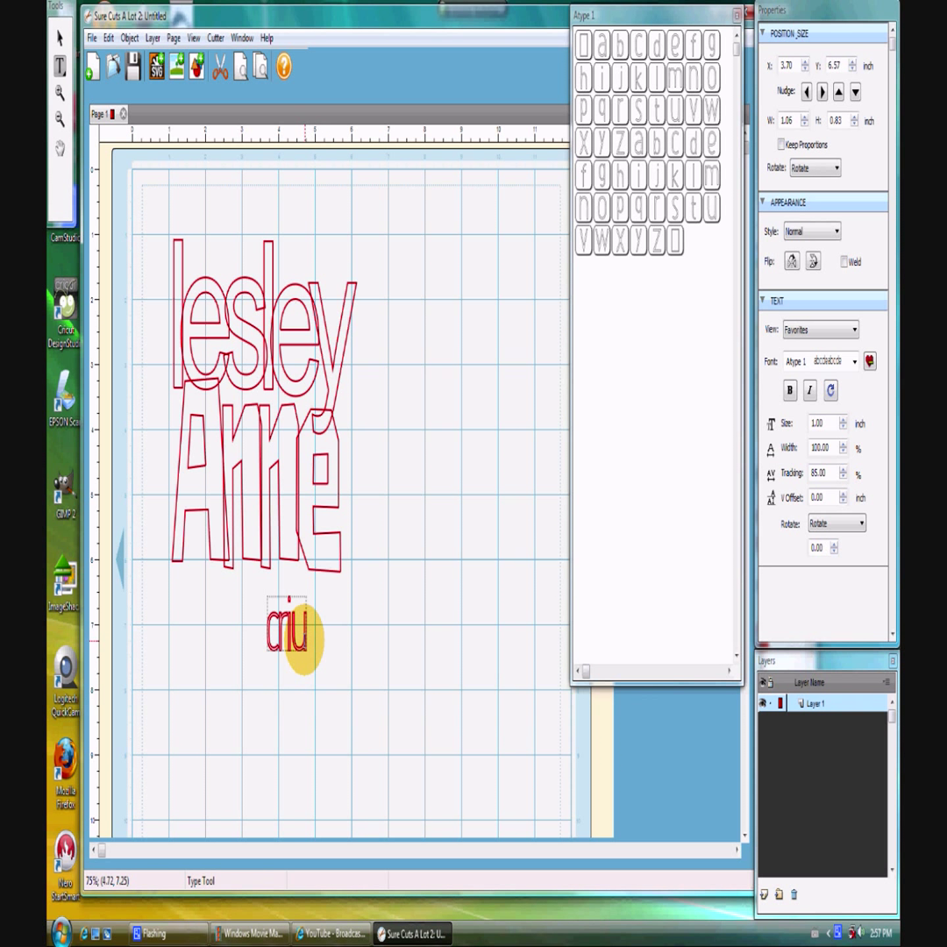
key("BackSpace")
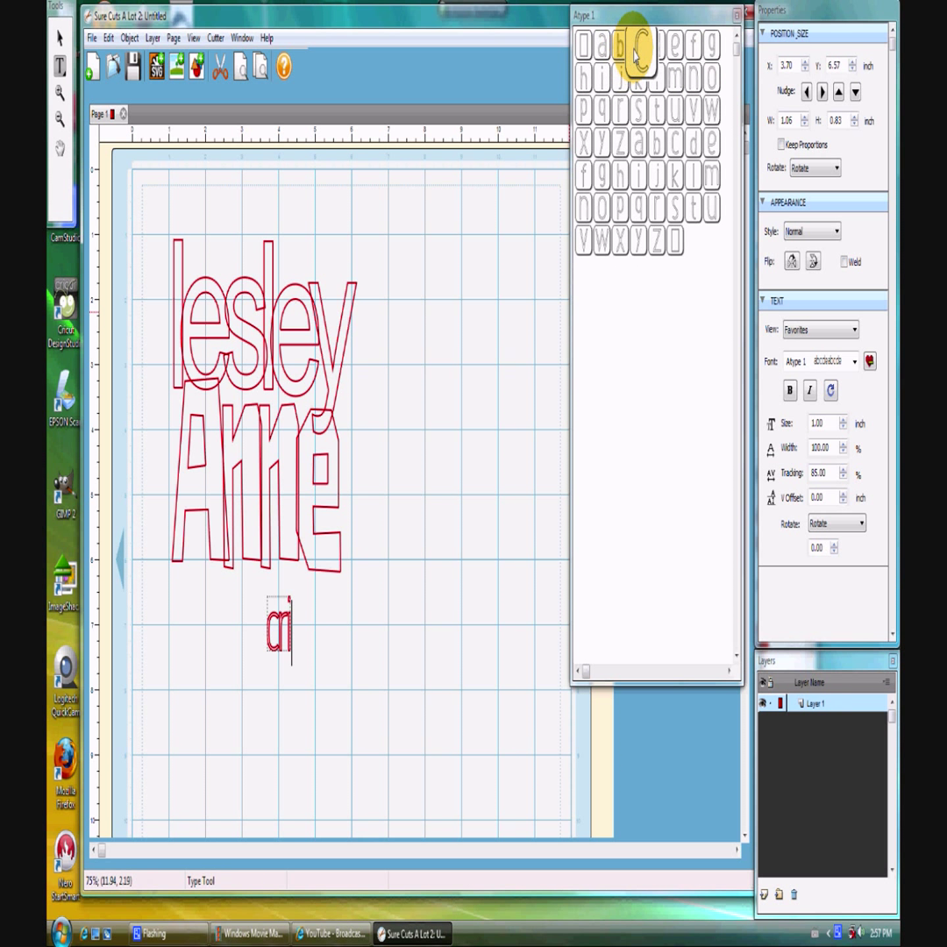
left_click(641, 48)
left_click(712, 208)
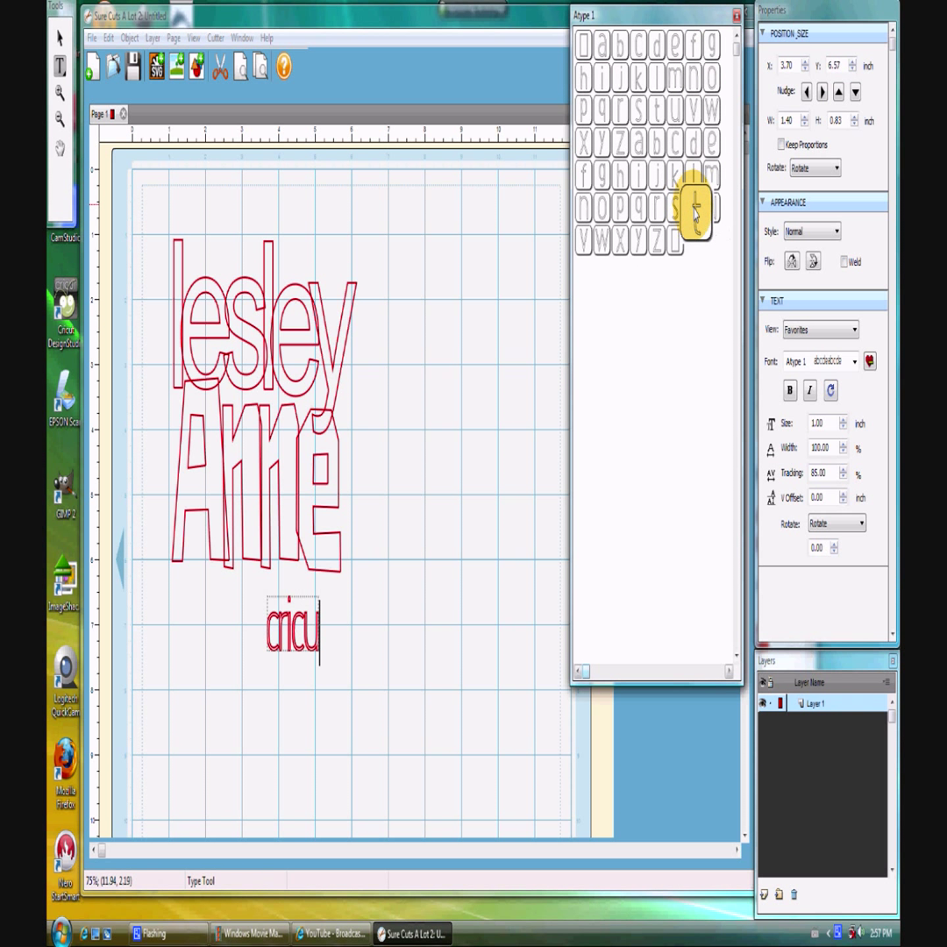
left_click(694, 209)
left_click(268, 624)
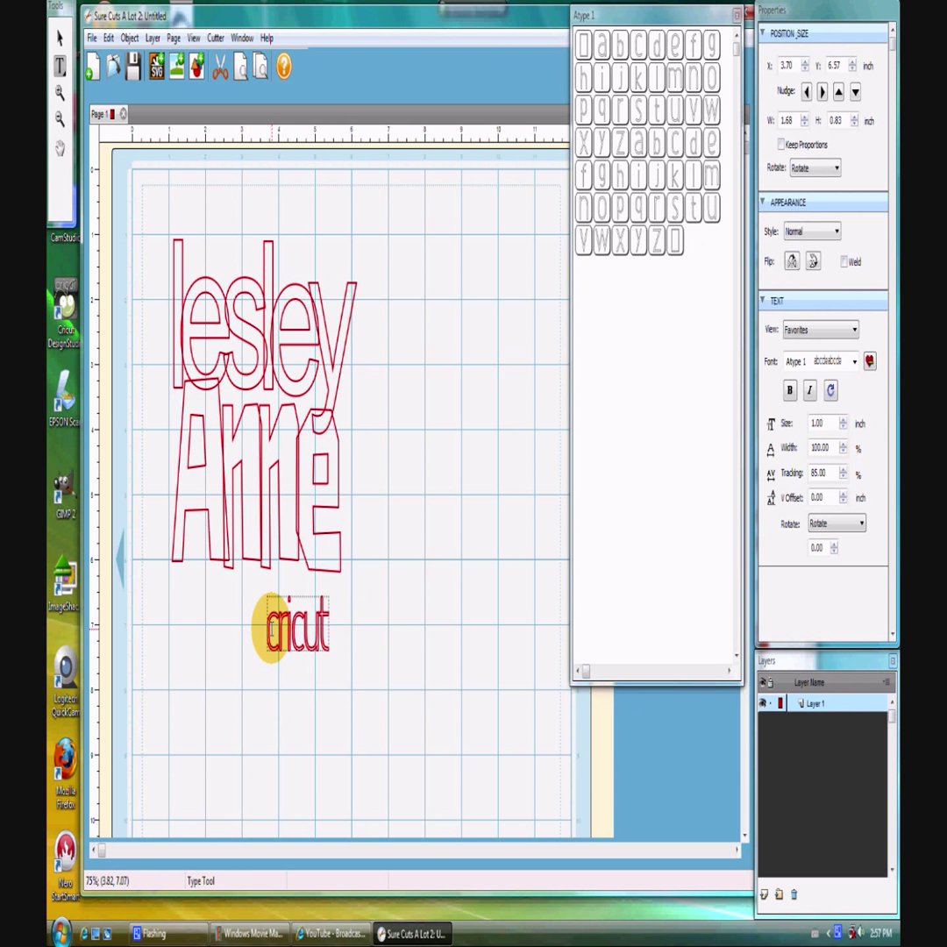
- Enlarge the cricut word and reduce its tracking to 70%
left_click(59, 42)
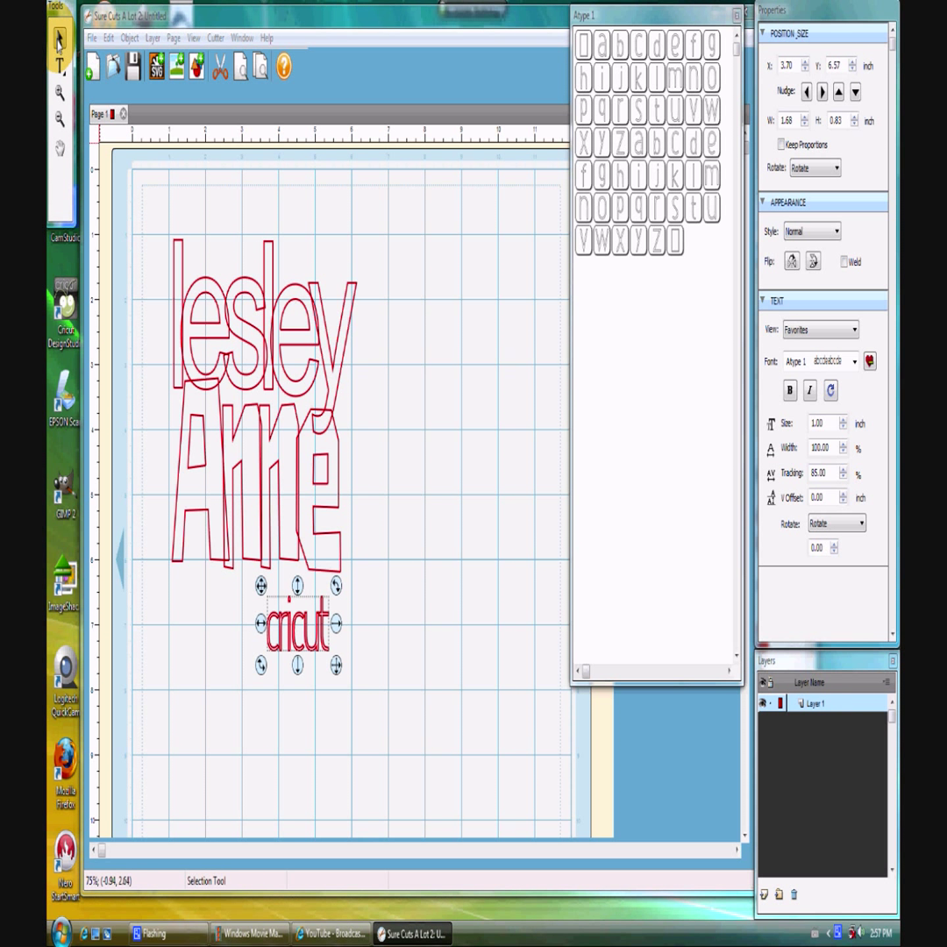
left_click_drag(337, 669, 425, 780)
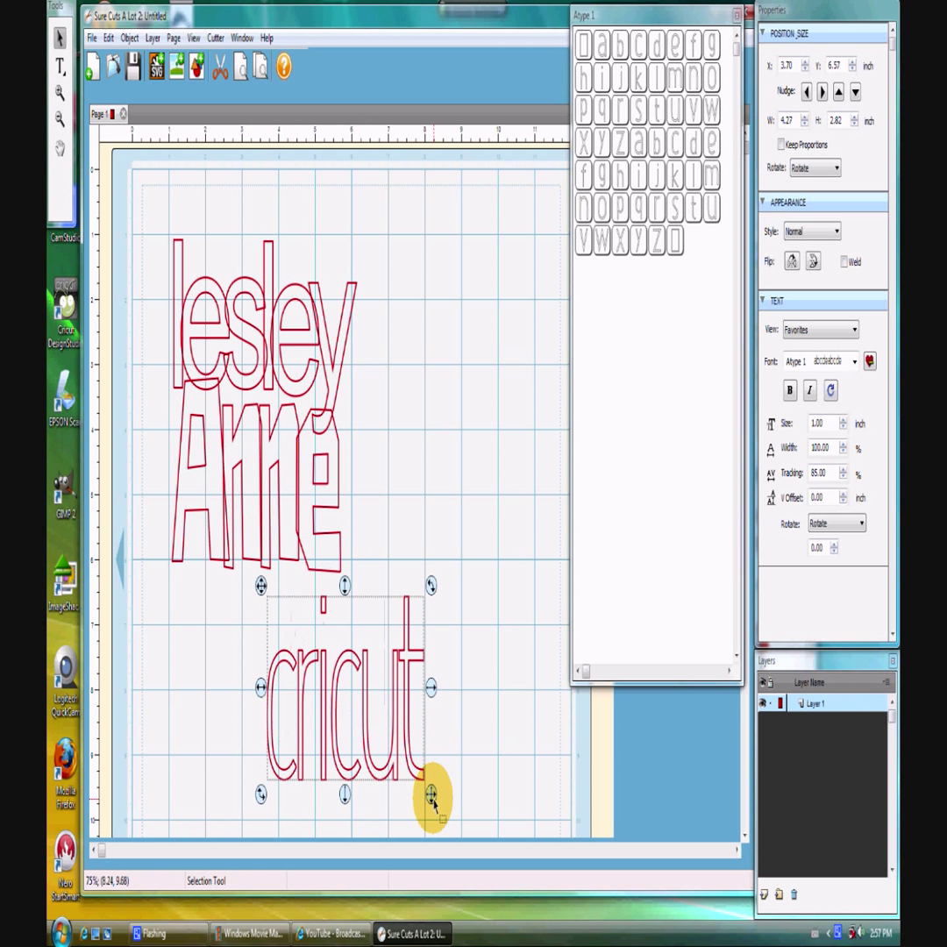
left_click(842, 478)
left_click(843, 478)
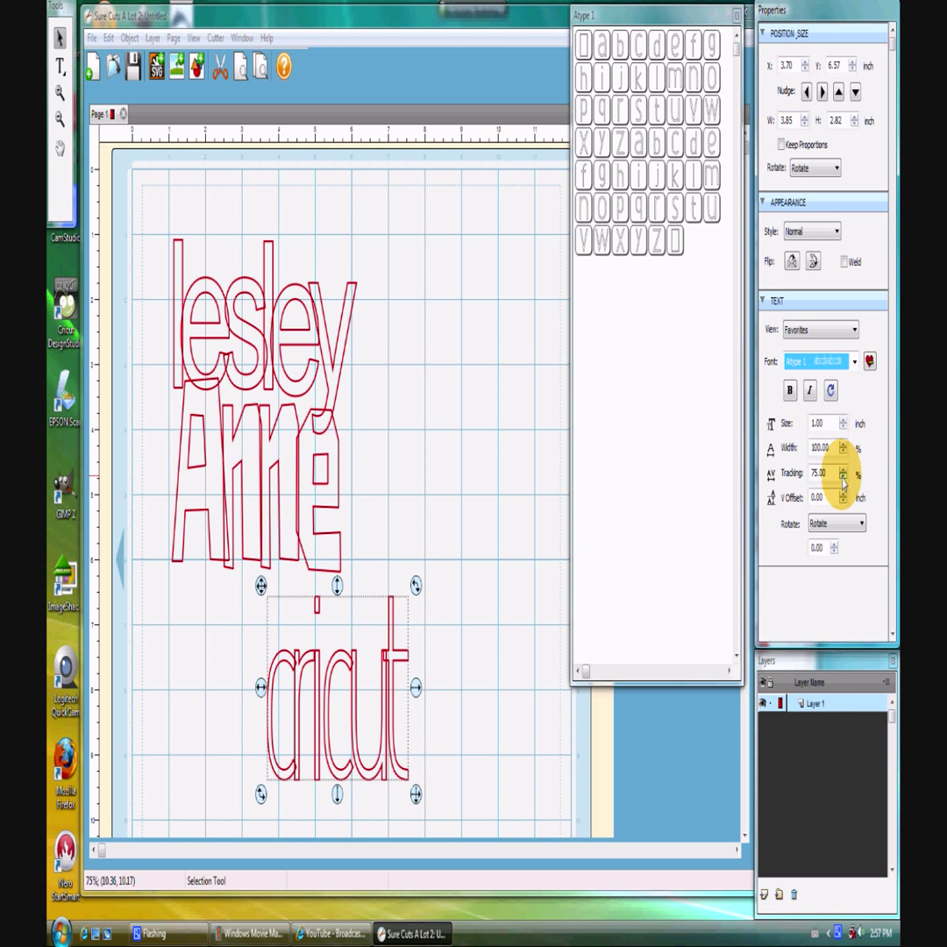
left_click(843, 478)
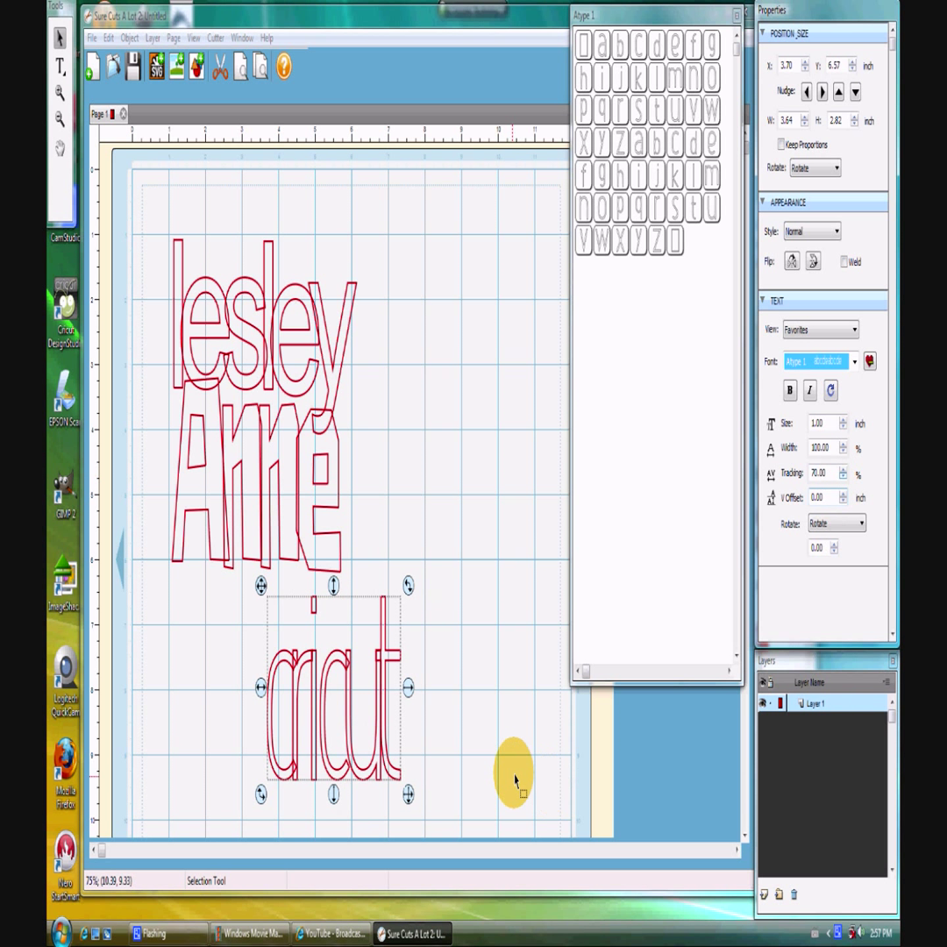
- Ungroup cricut into separate letters via Object > Ungroup
left_click(321, 756)
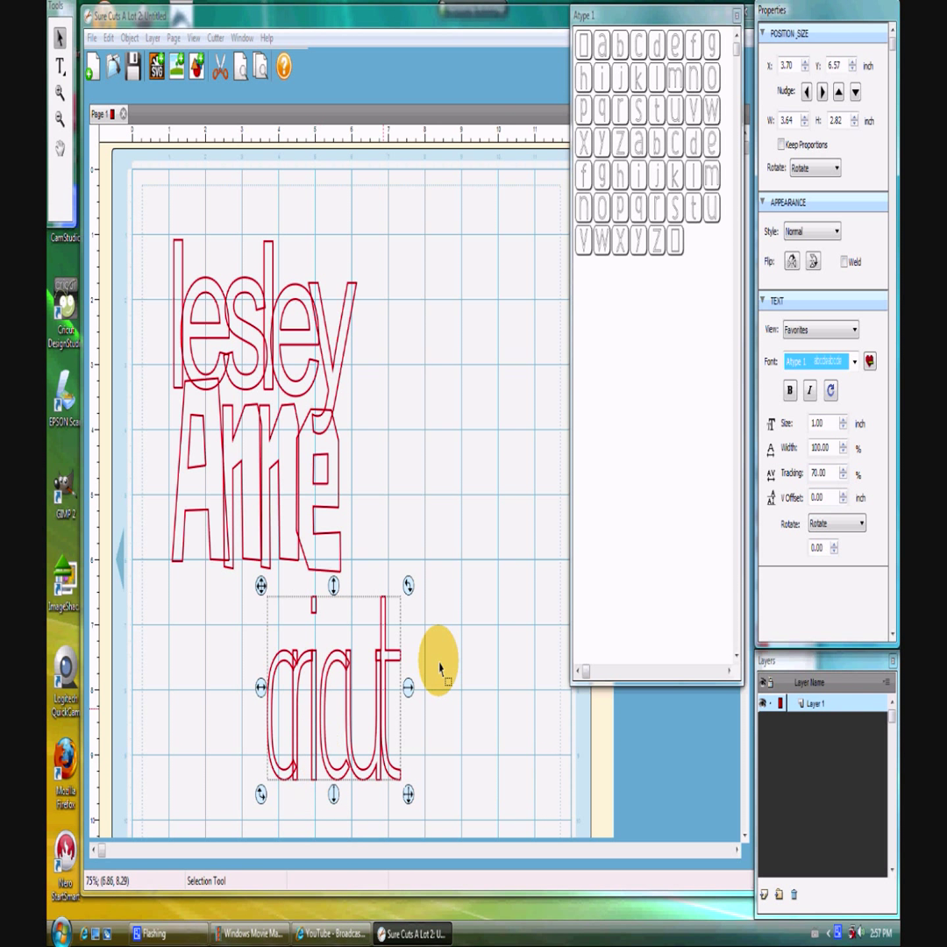
left_click(108, 38)
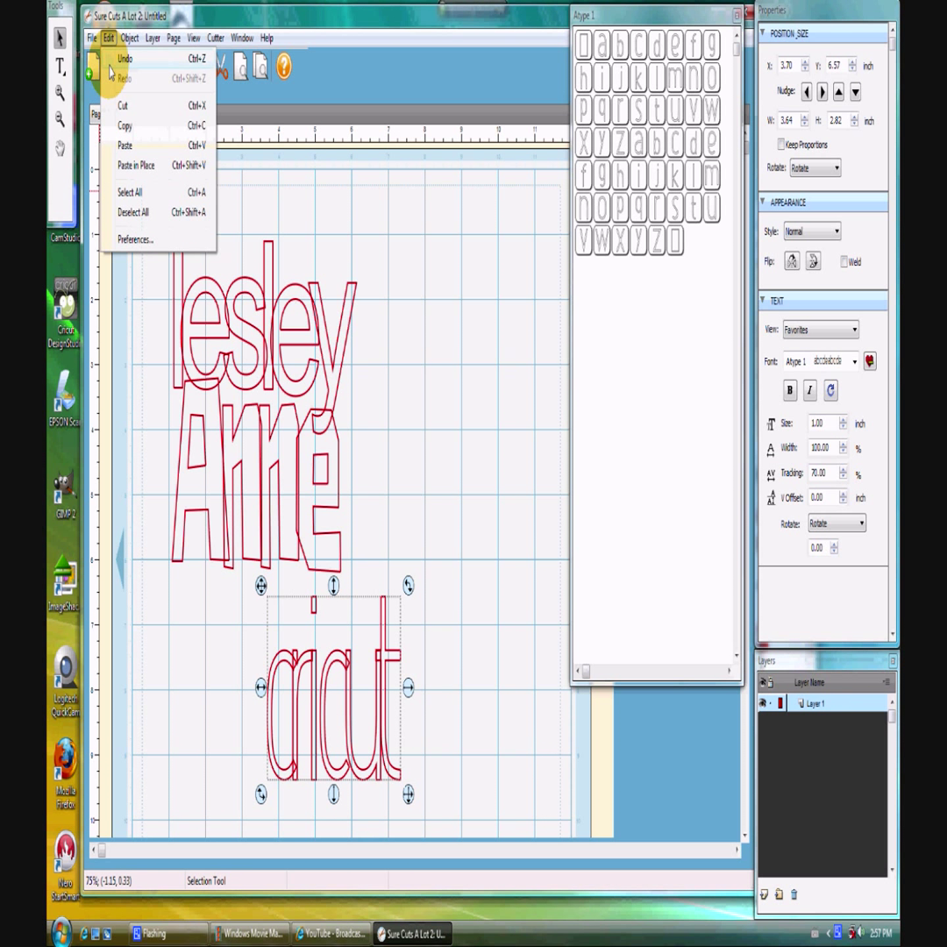
left_click(129, 37)
left_click(146, 78)
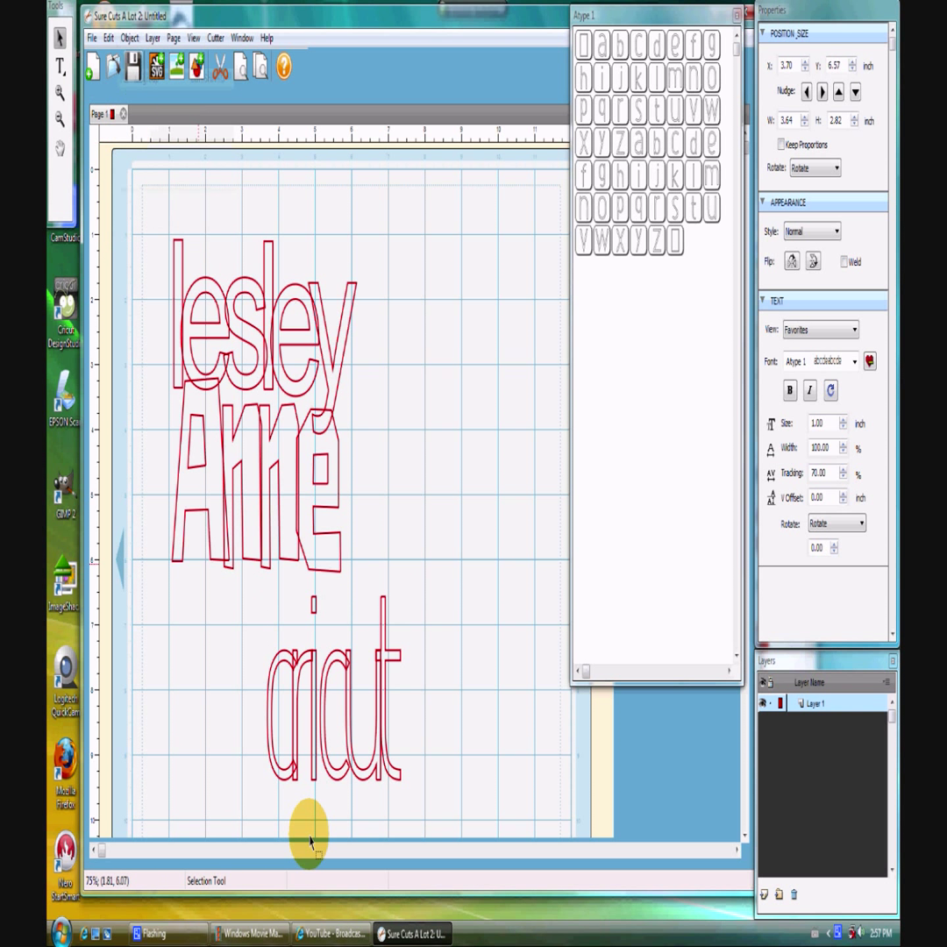
- Select the letters 'cut' and nudge them left, closer to 'cri'
left_click(334, 783)
left_click(334, 783)
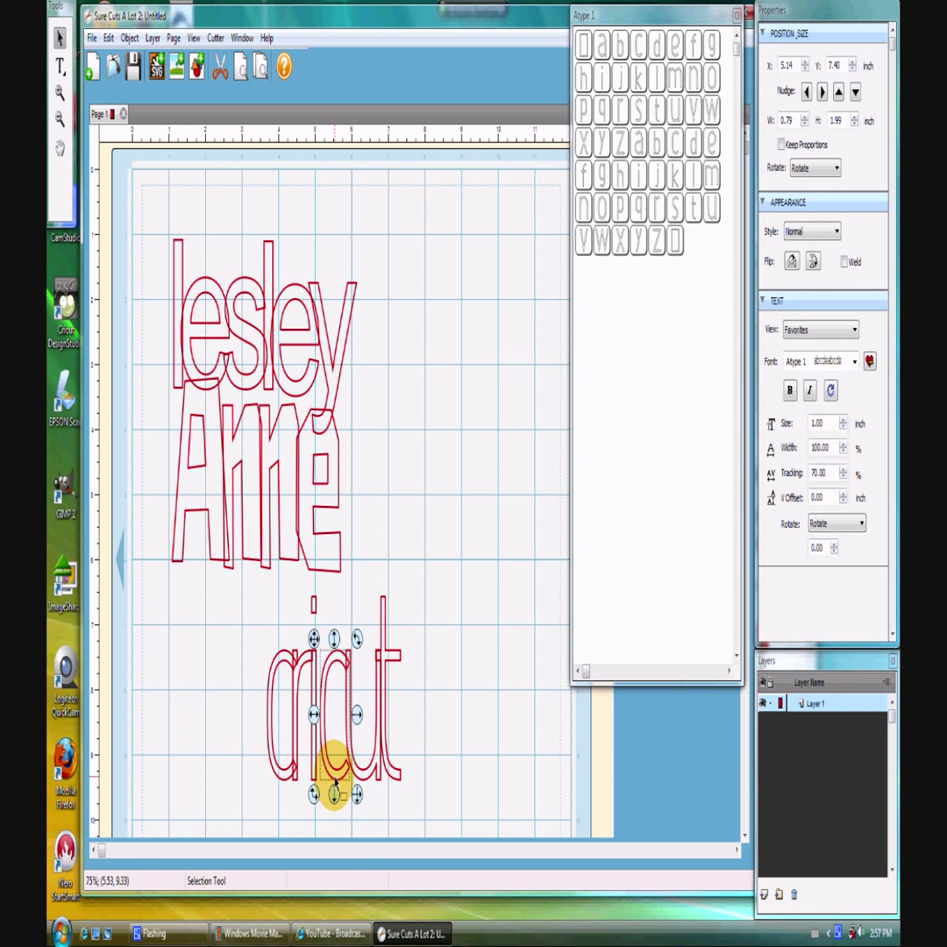
left_click_drag(415, 795, 314, 594)
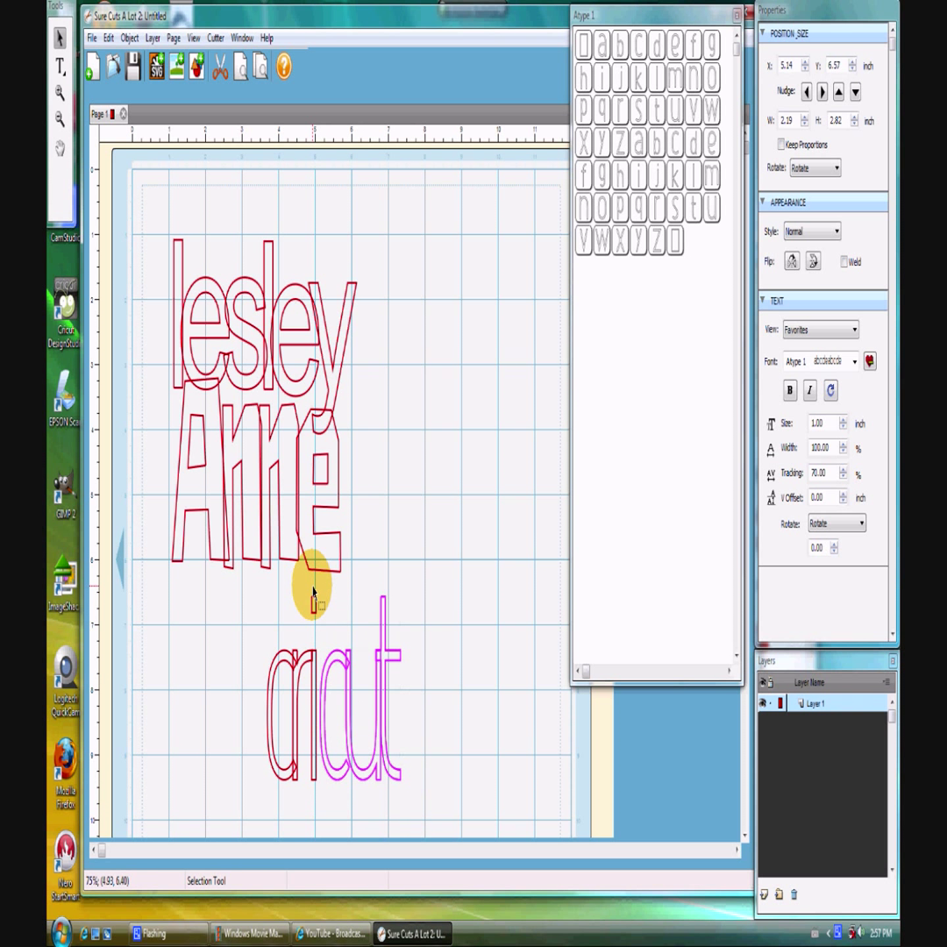
key("Left")
key("Left")
key("Left")
key("Left")
key("Left")
key("Left")
key("Left")
key("Left")
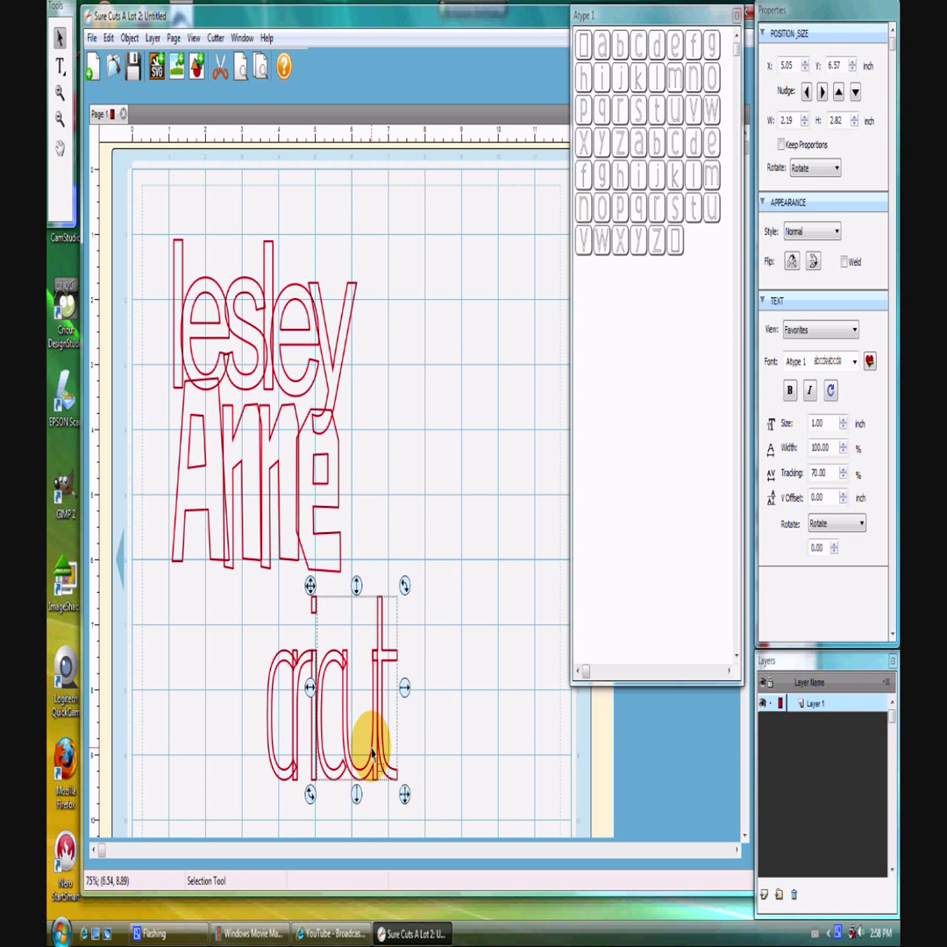
left_click(476, 773)
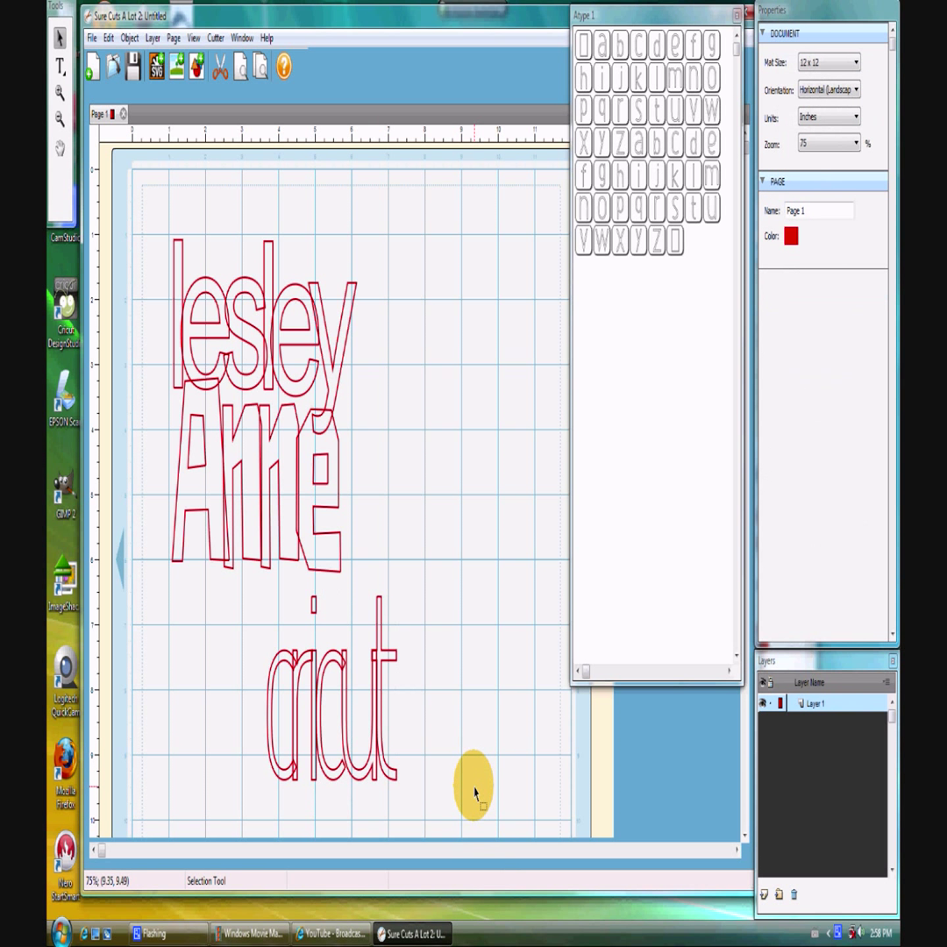
- Regroup all the cricut letters and turn on Weld
left_click_drag(409, 788, 252, 581)
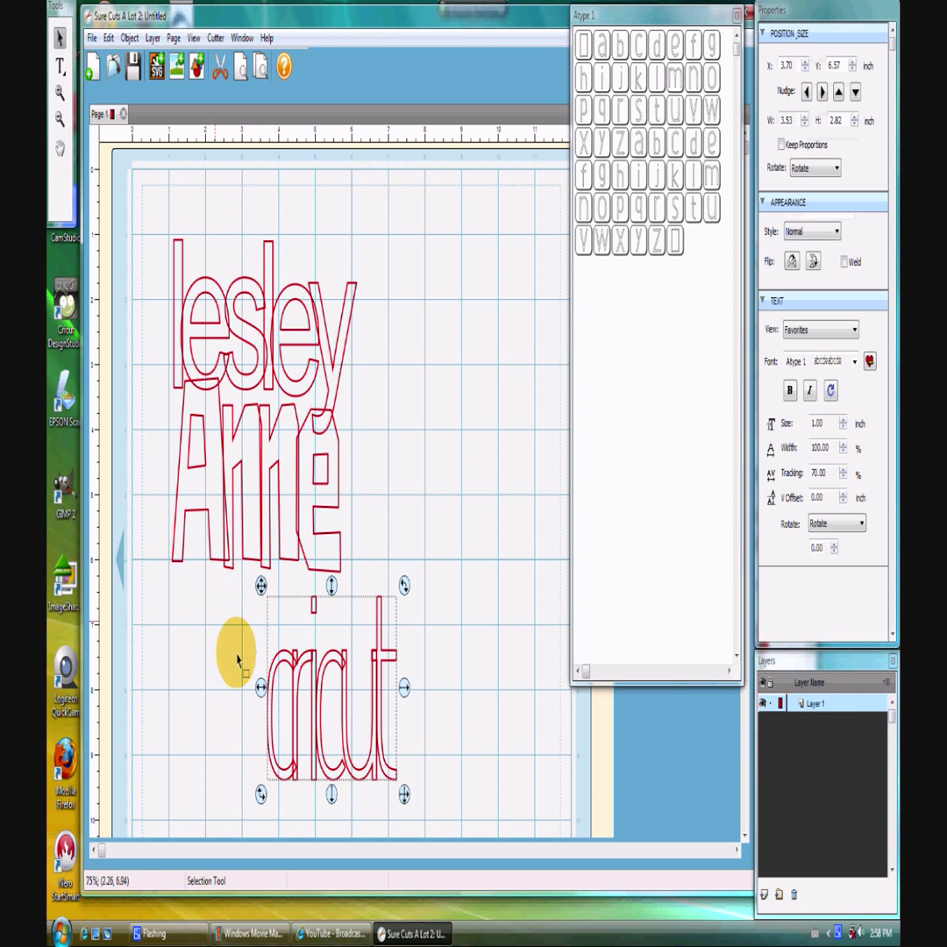
left_click(132, 38)
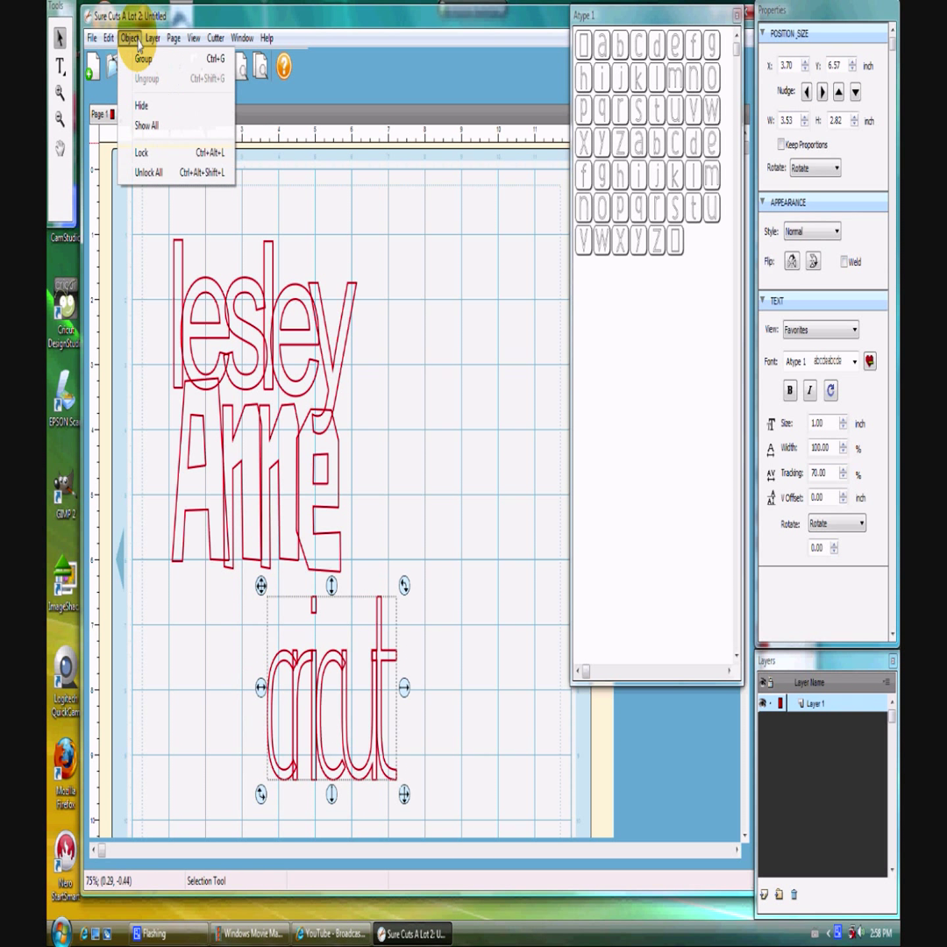
left_click(143, 62)
left_click(845, 261)
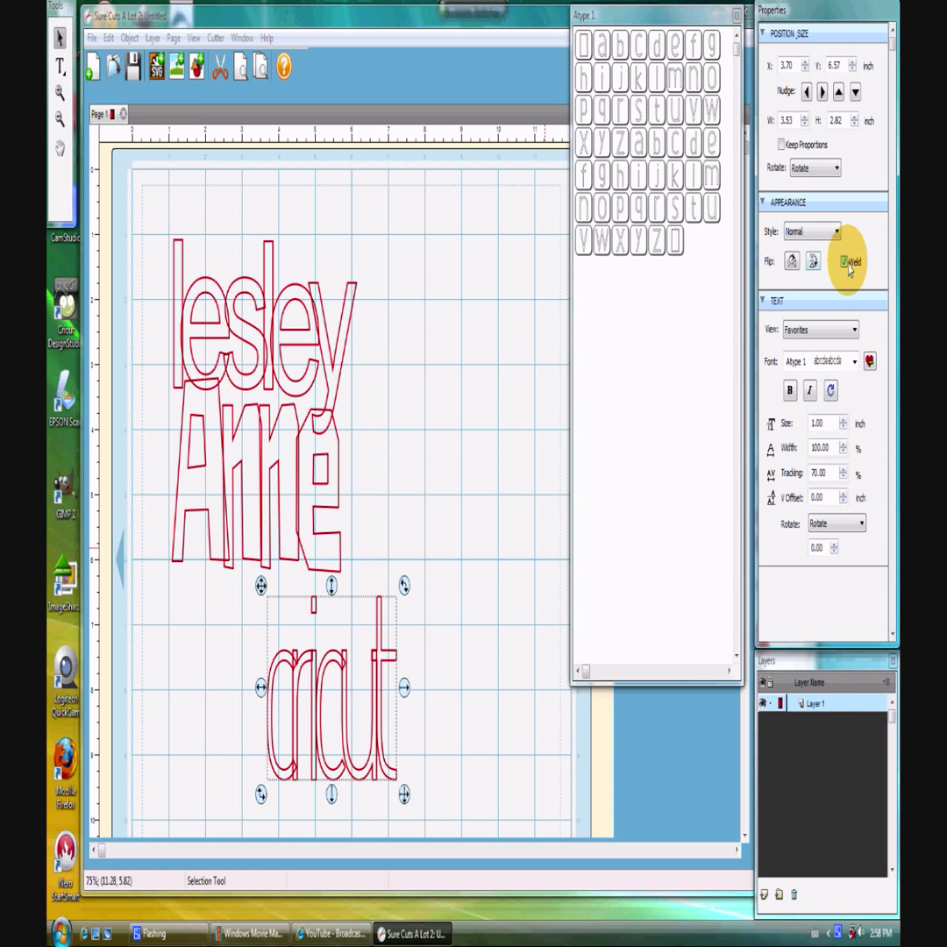
- Move cricut up under Anne and enlarge it to 4.44 by 3.43 inches
left_click_drag(250, 601, 195, 494)
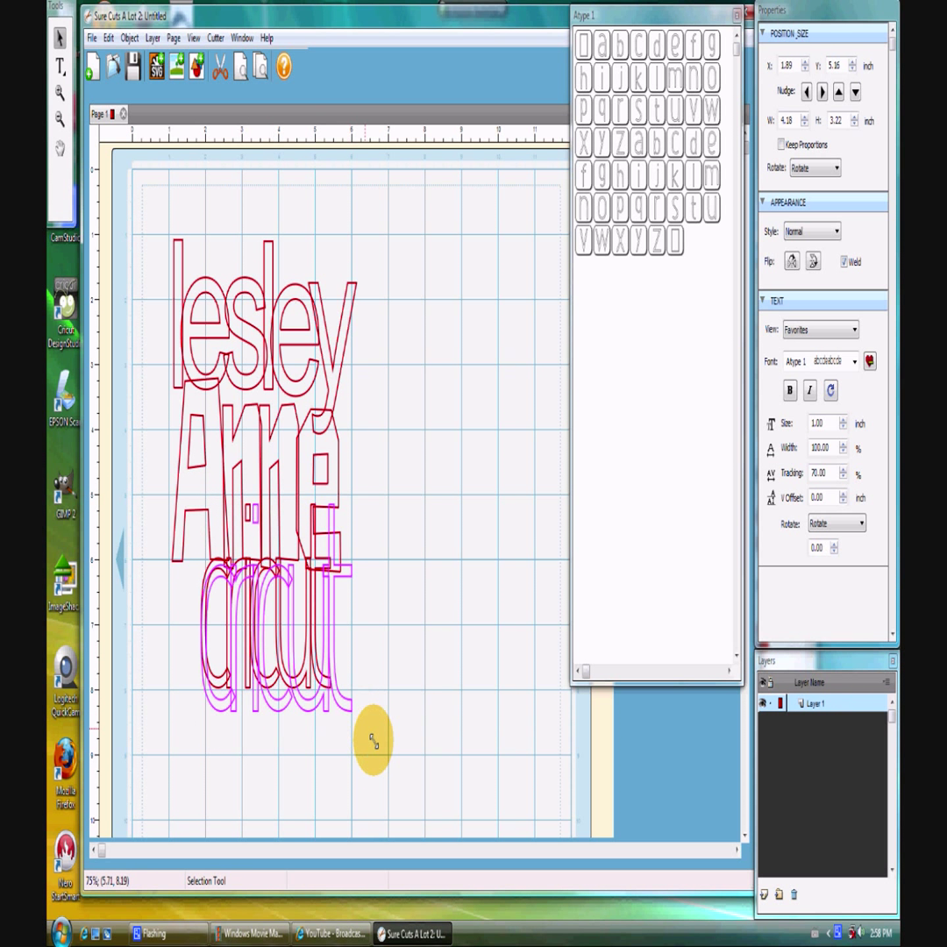
left_click_drag(373, 741, 375, 742)
left_click_drag(194, 492, 159, 478)
- Shift cricut right to X 2.27, Y 4.98, overlapping Anne, and preview the welded outlines
left_click(509, 575)
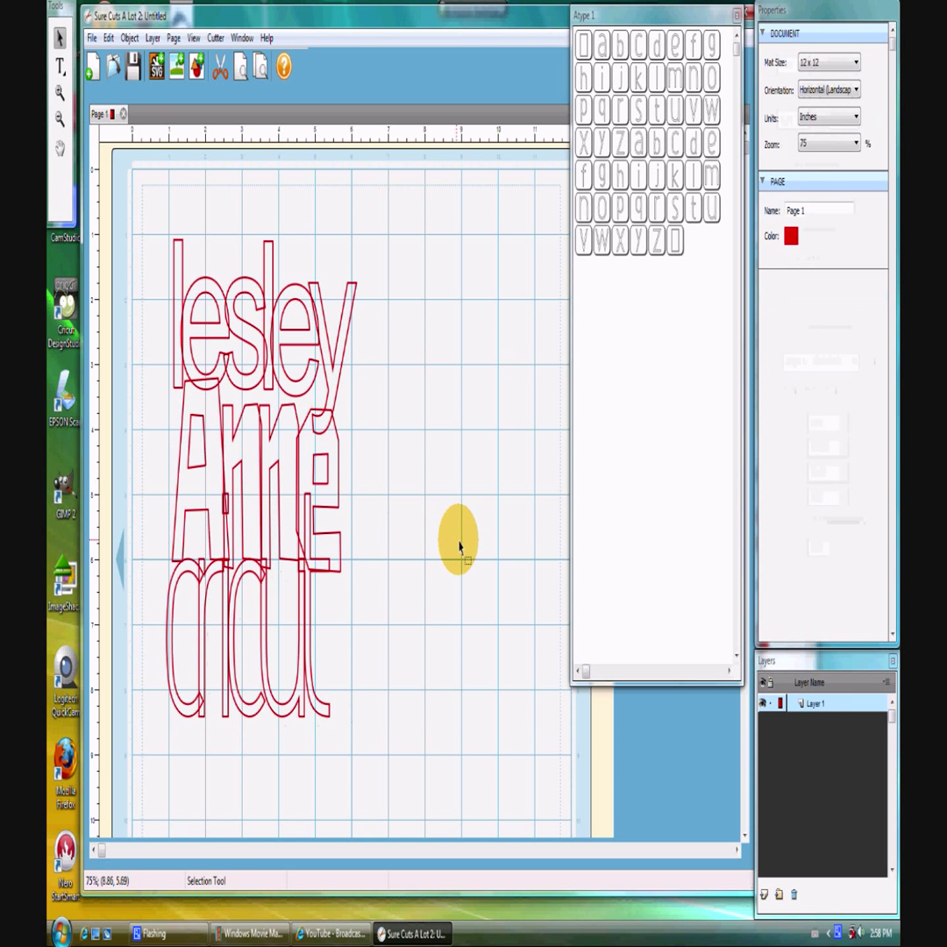
left_click(218, 713)
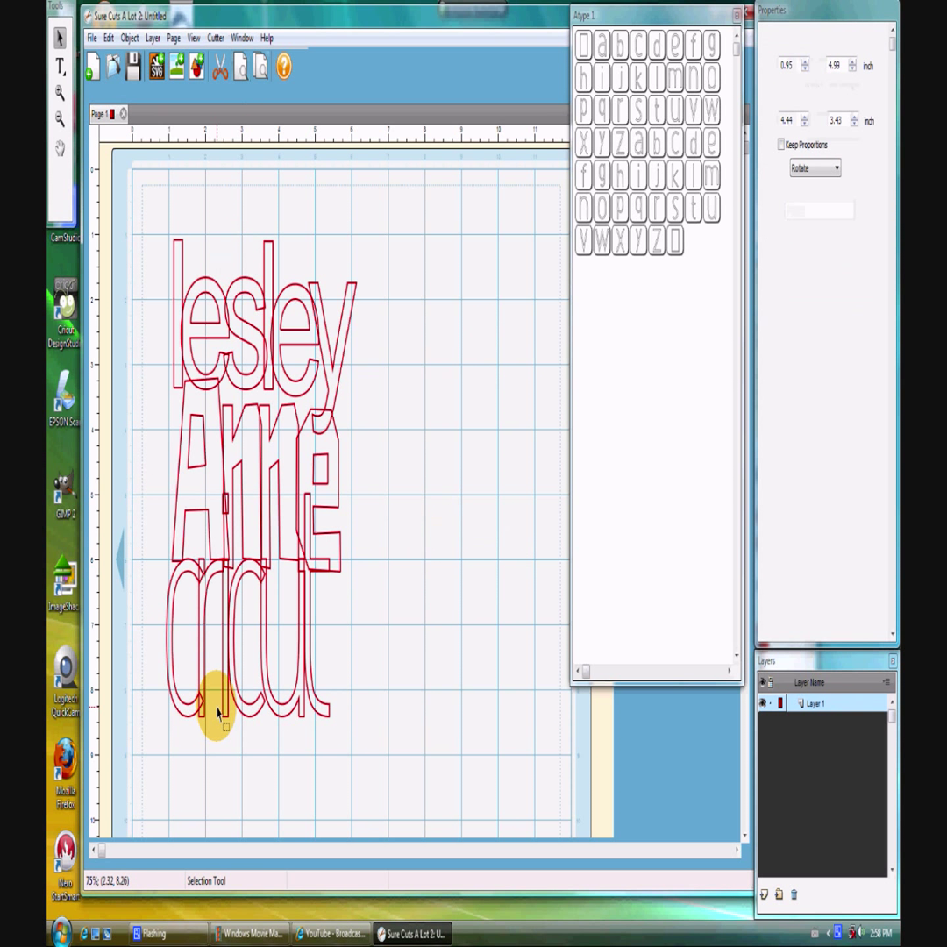
left_click_drag(158, 481, 204, 480)
left_click(203, 478)
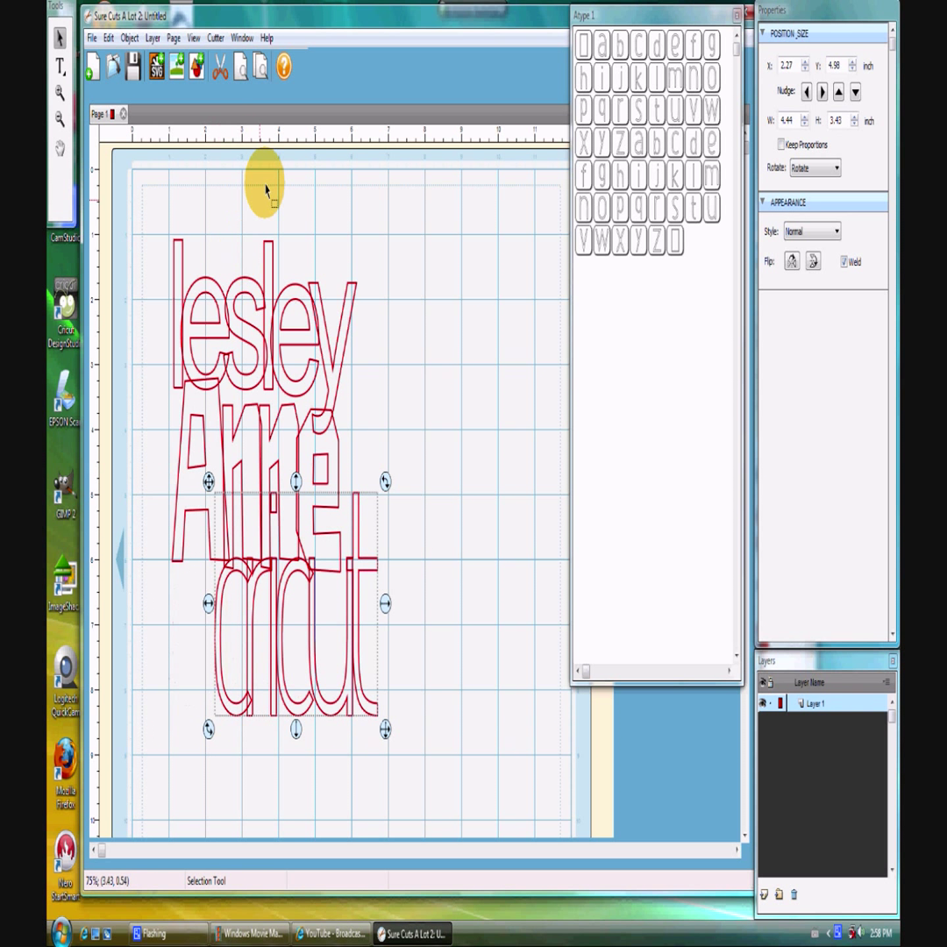
left_click(243, 72)
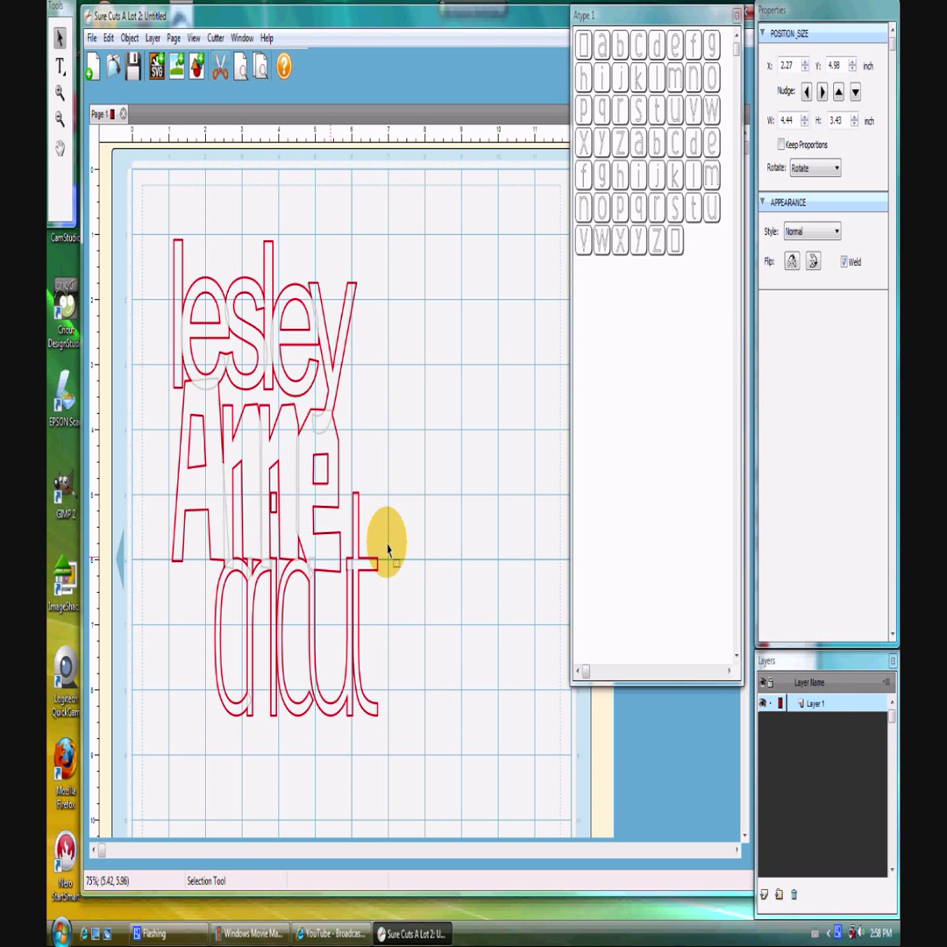